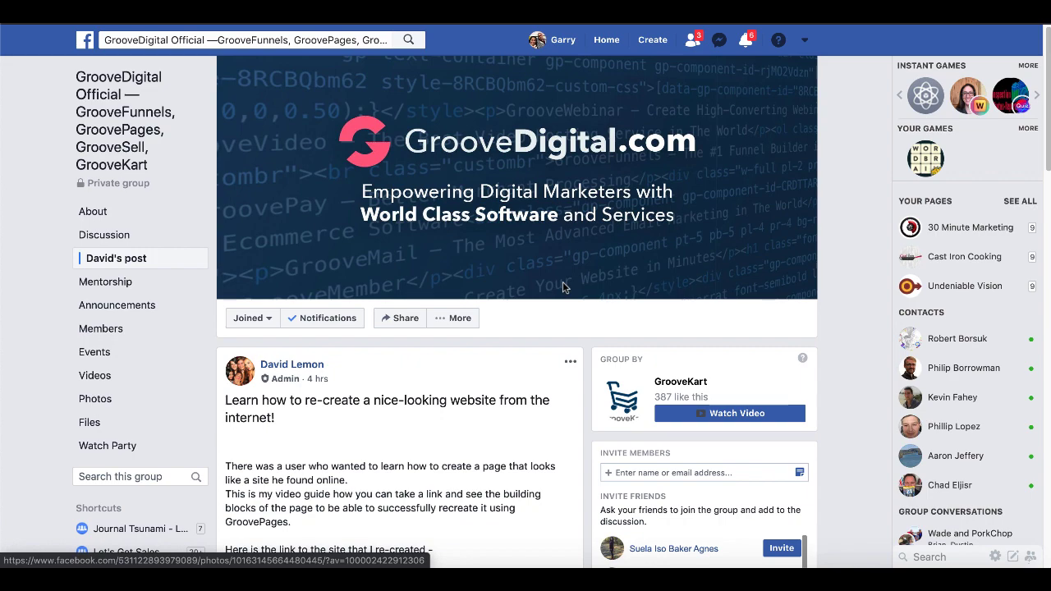
# - Scroll the GrooveDigital group post and open the boom.groovepages.com/consulting/ re-created site link
pyautogui.scroll(-3, 562, 285)
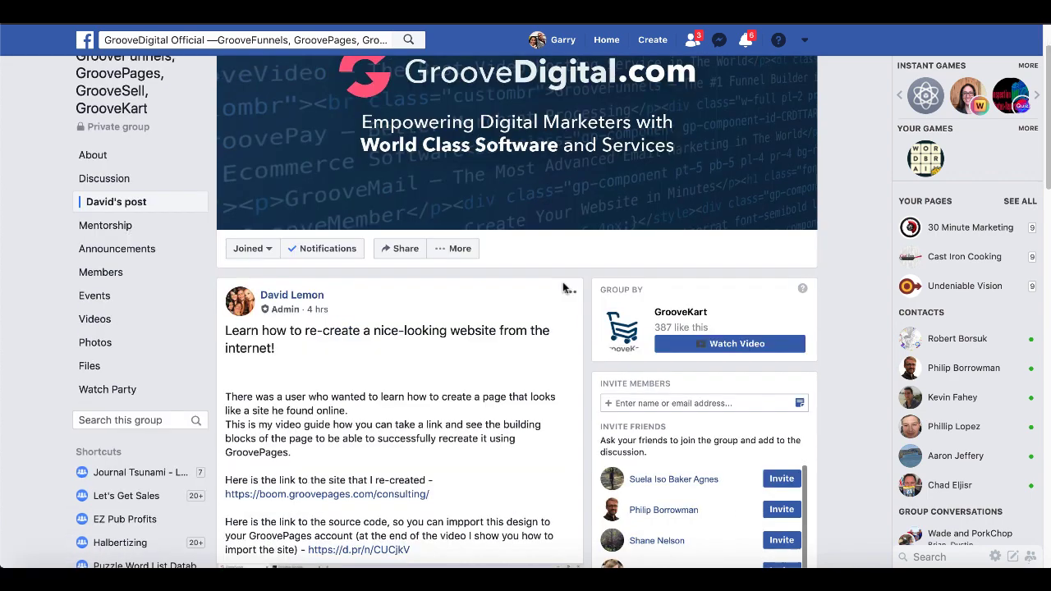
pyautogui.scroll(-2, 562, 288)
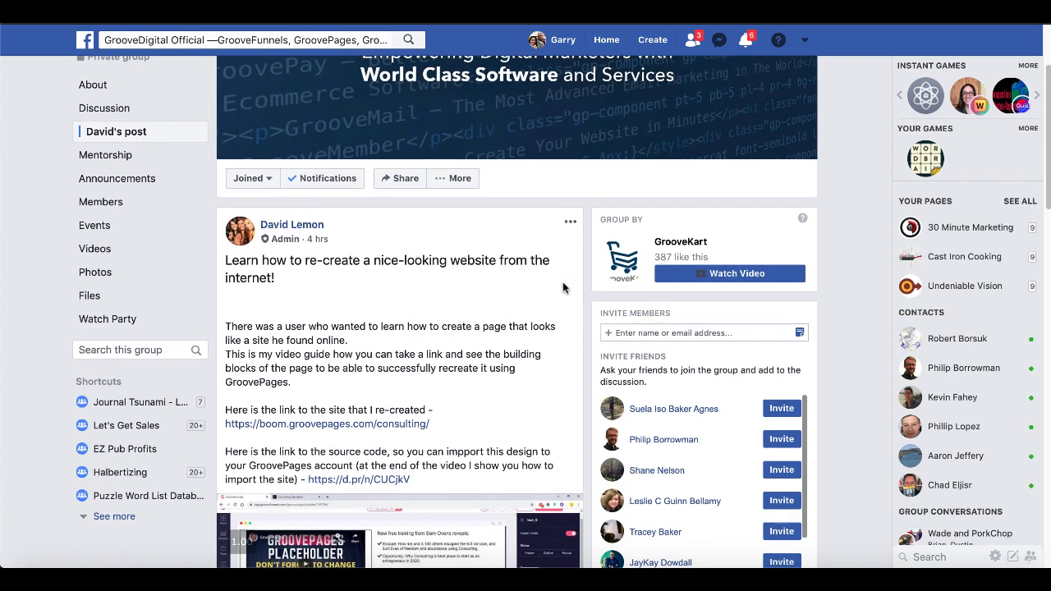
pyautogui.scroll(-3, 562, 287)
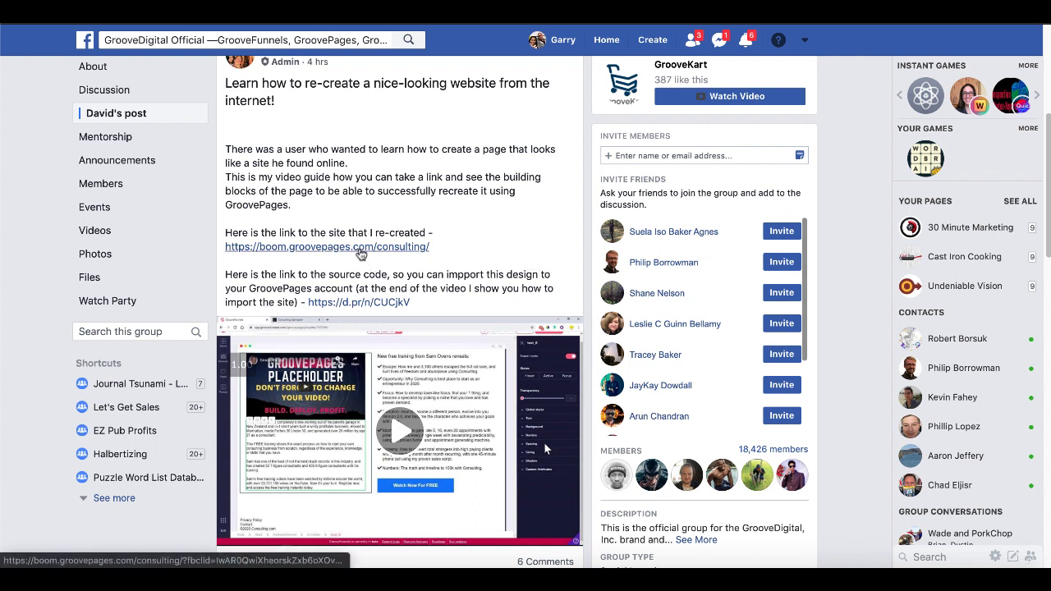
pyautogui.click(366, 255)
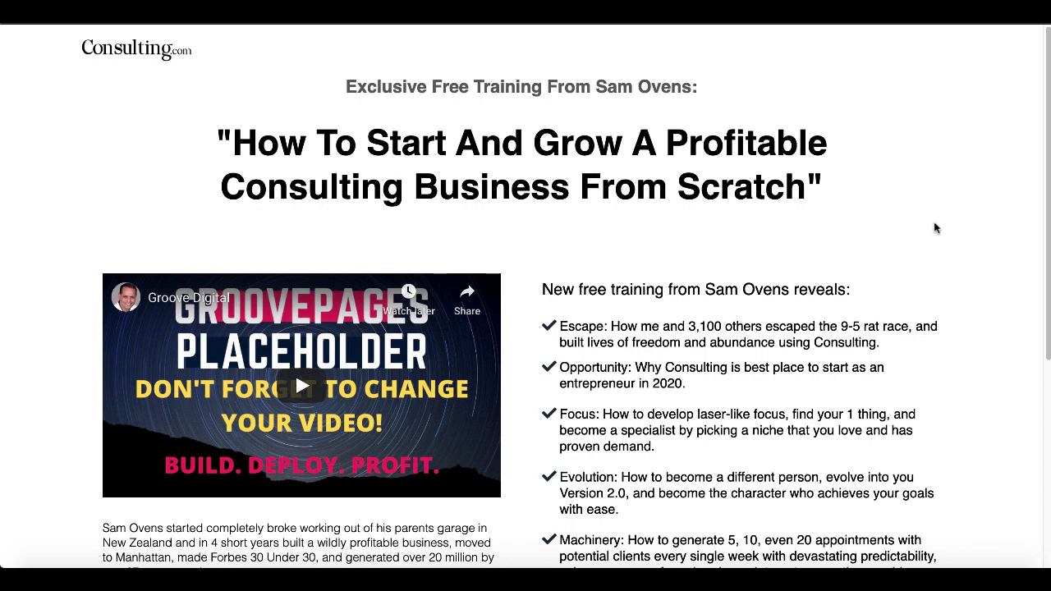
# - Scroll the published Consulting.com landing page down to the footer and back to the top
pyautogui.scroll(-1, 920, 289)
pyautogui.scroll(1, 871, 279)
pyautogui.scroll(-1, 903, 317)
pyautogui.scroll(1, 833, 301)
pyautogui.scroll(-5, 551, 138)
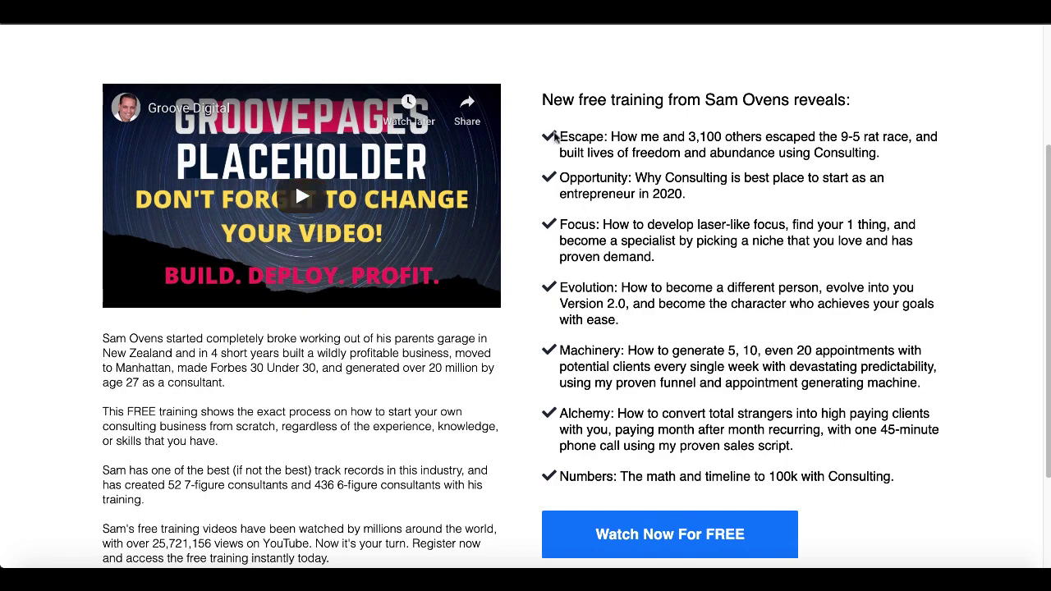
pyautogui.scroll(-4, 569, 396)
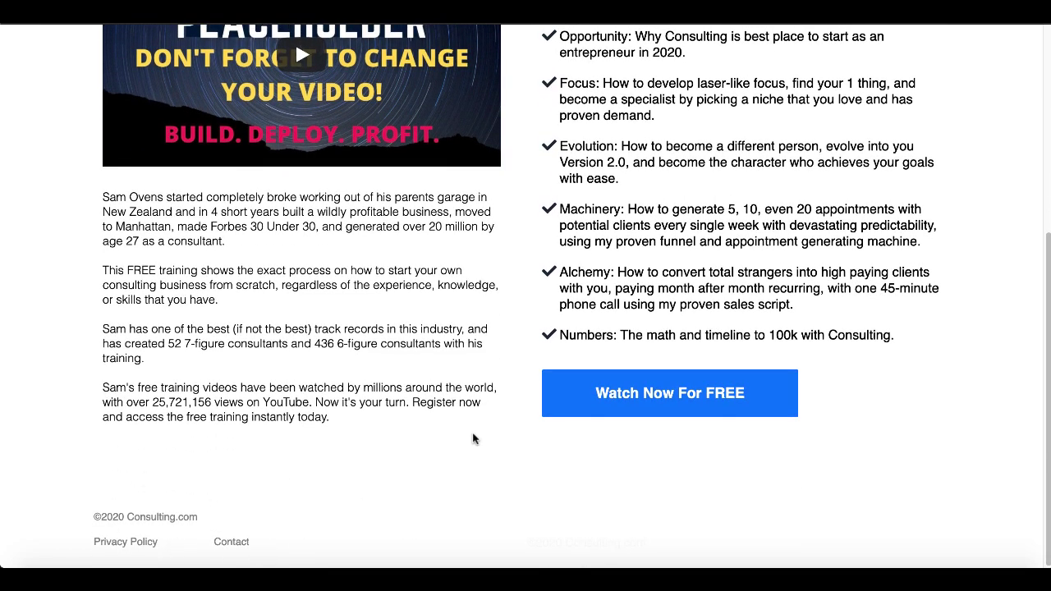
pyautogui.scroll(8, 473, 439)
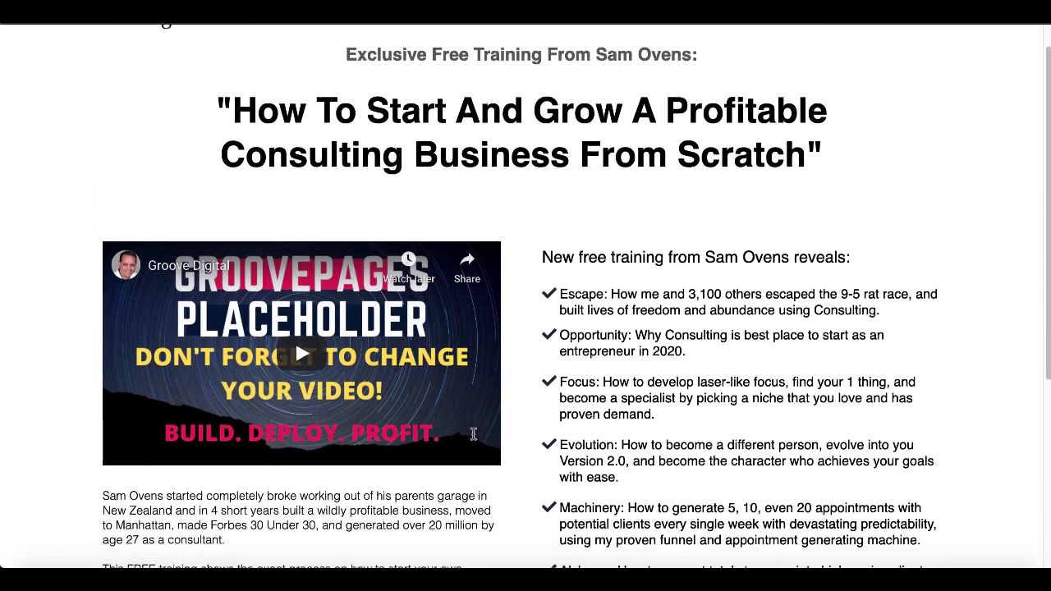
pyautogui.scroll(1, 473, 435)
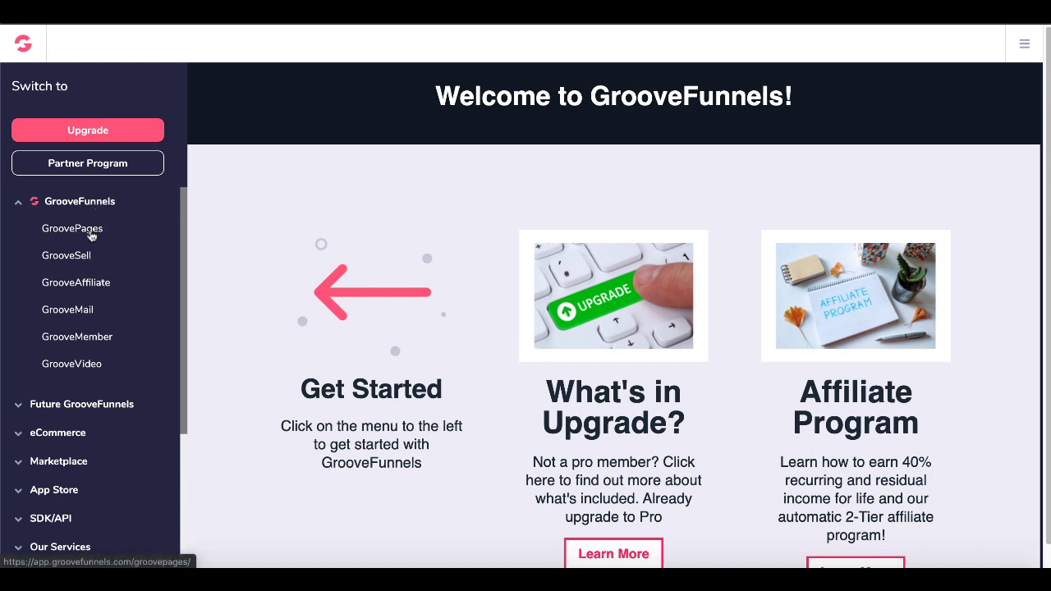
# - Create a new GroovePages site from the Blank Template
pyautogui.click(85, 232)
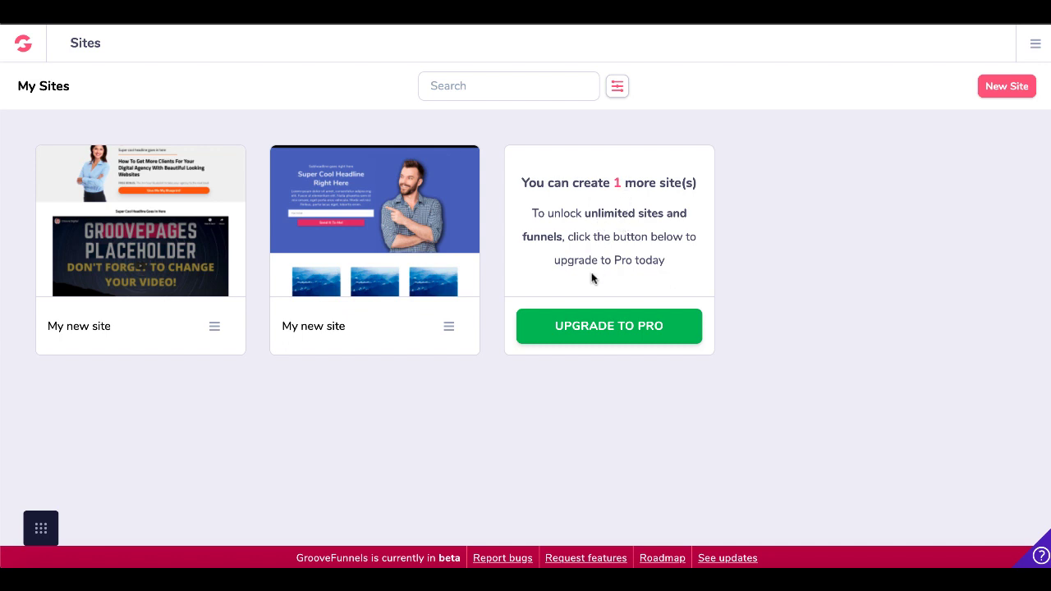
pyautogui.click(994, 90)
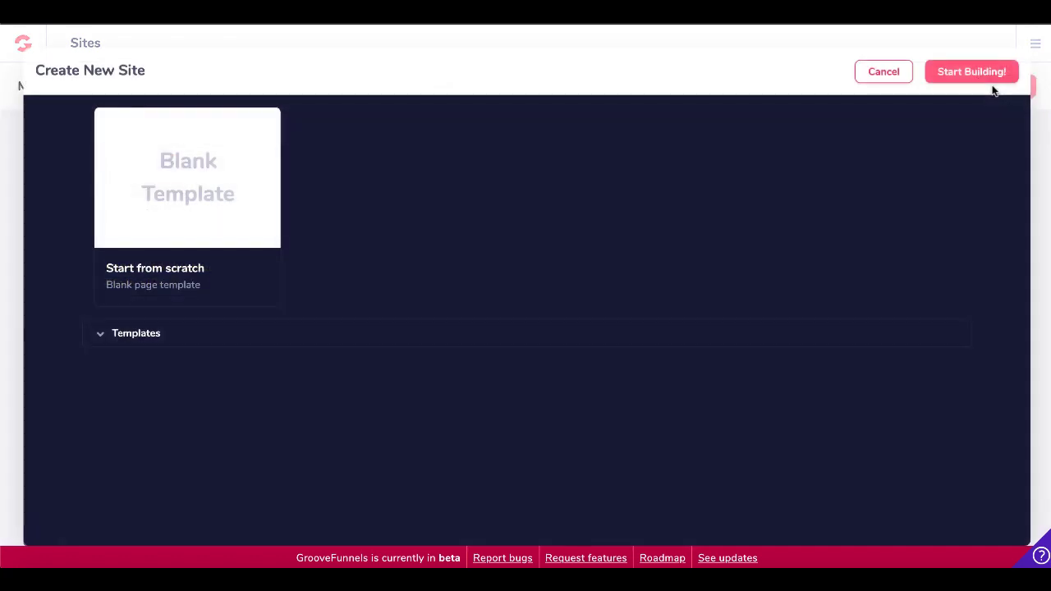
pyautogui.click(209, 212)
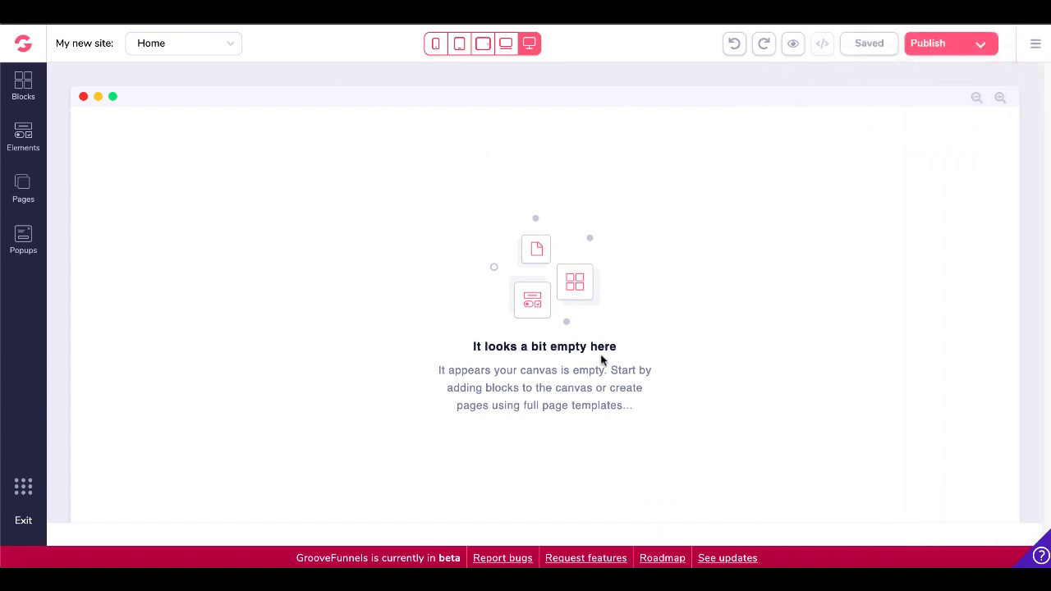
# - Enable the source code editor and open the Home page's empty source code
pyautogui.click(823, 46)
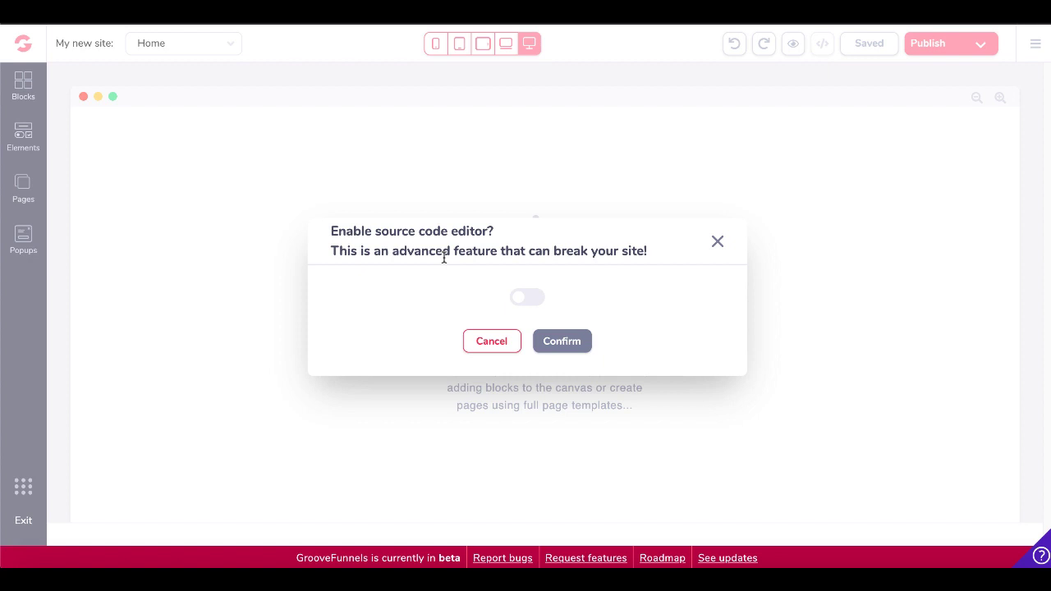
pyautogui.click(521, 299)
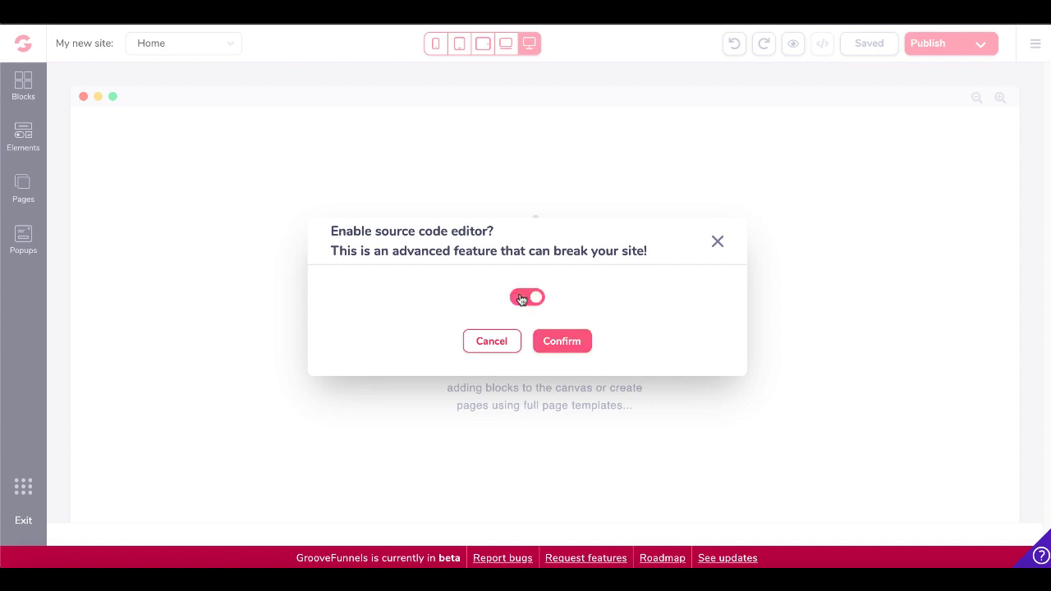
pyautogui.click(573, 341)
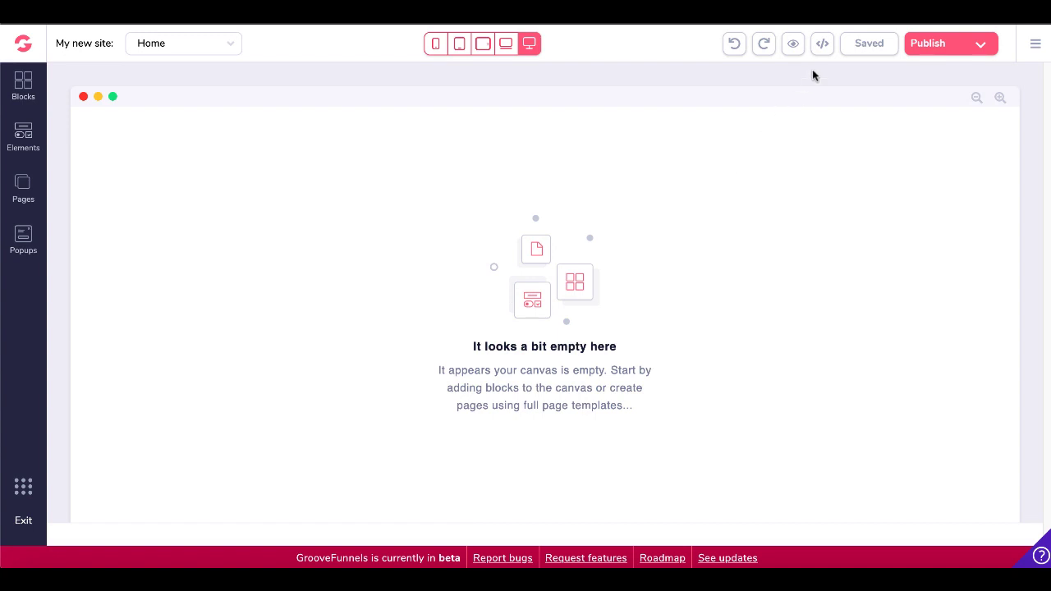
pyautogui.click(822, 44)
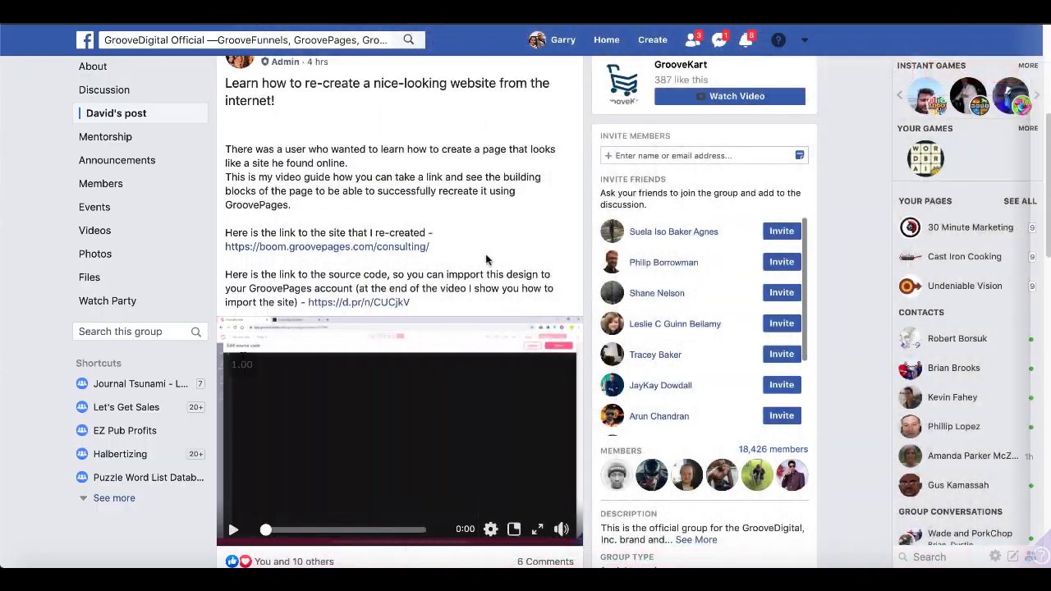
# - Select and copy the entire Consulting.com HTML from the shared d.pr source page
pyautogui.scroll(5, 433, 307)
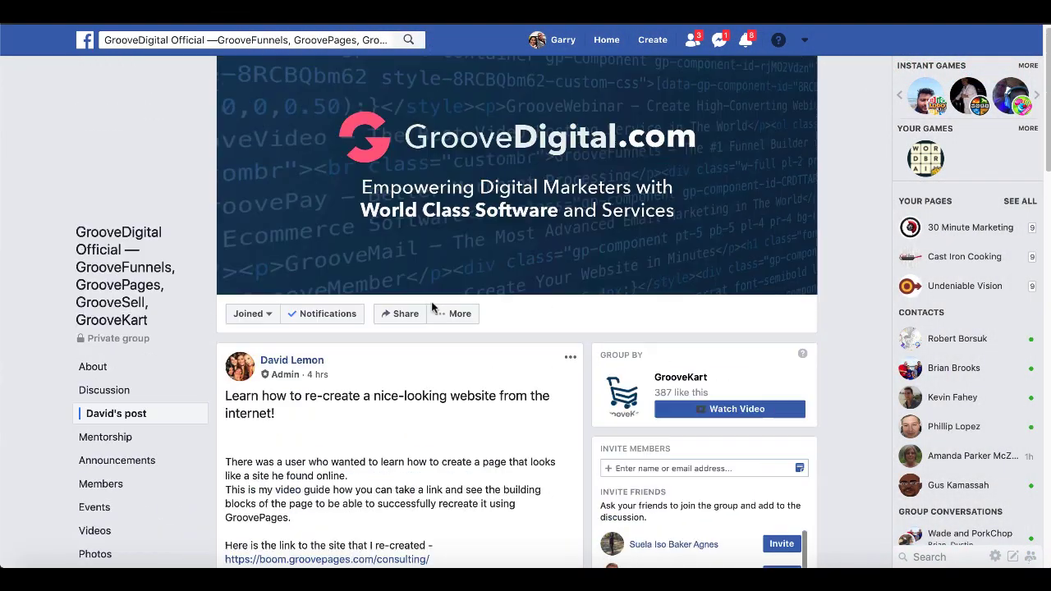
pyautogui.scroll(-3, 411, 399)
pyautogui.scroll(-1, 407, 395)
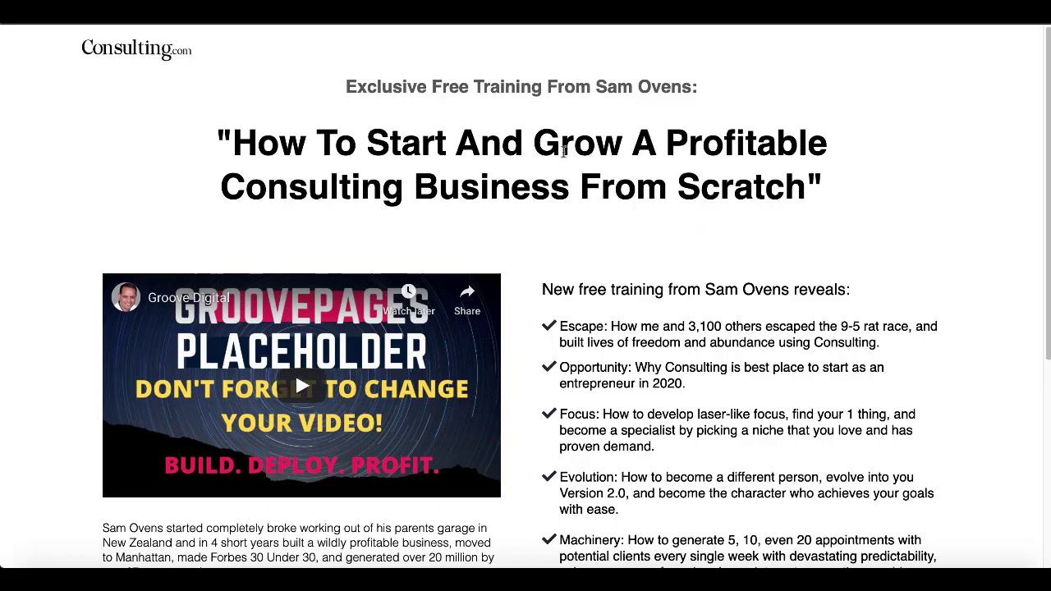
pyautogui.scroll(-5, 786, 214)
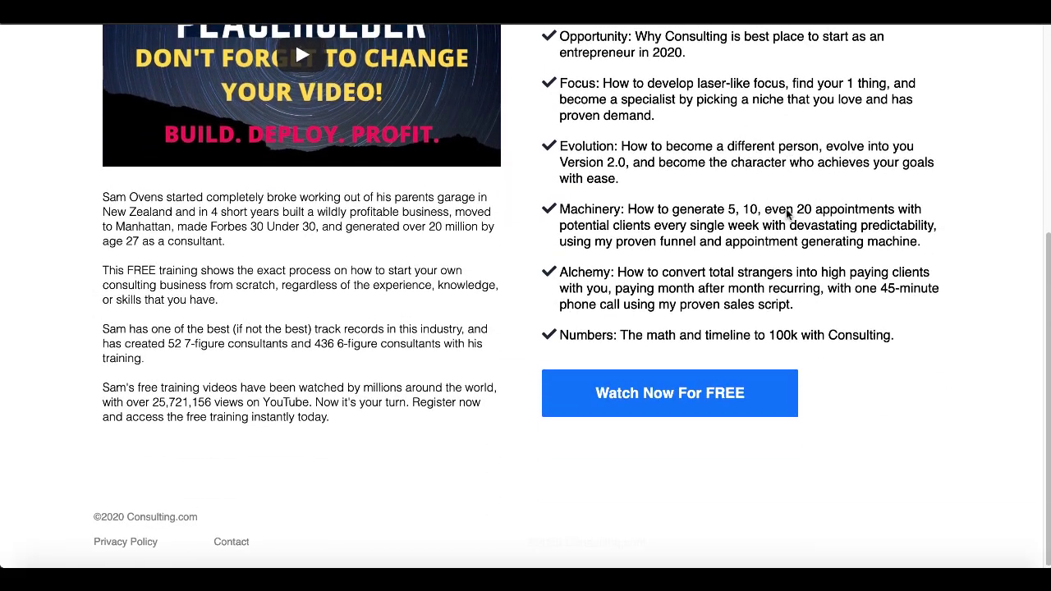
pyautogui.scroll(10, 787, 213)
pyautogui.scroll(-1, 786, 213)
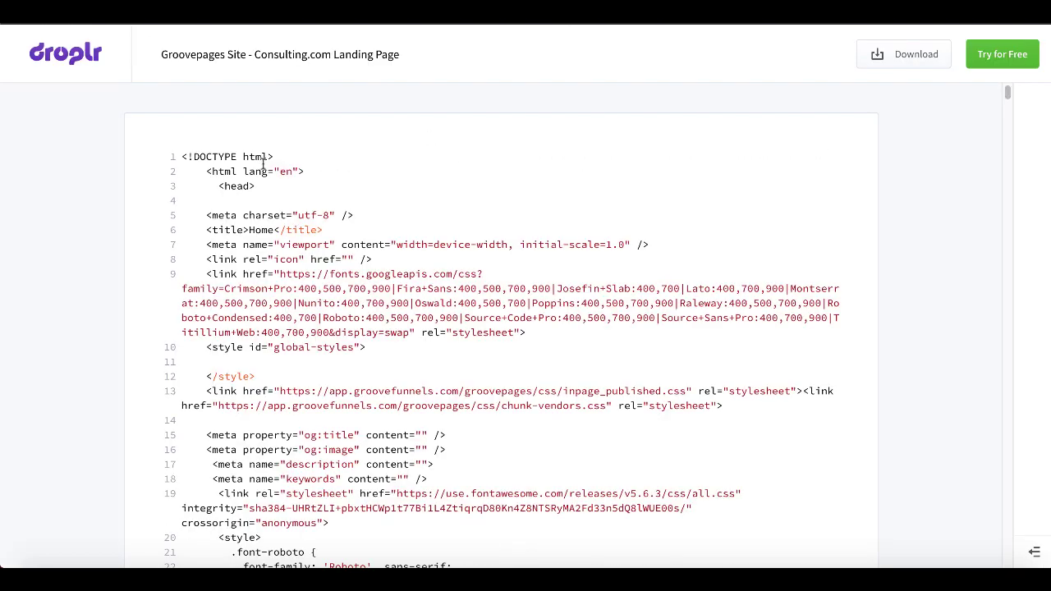
pyautogui.moveTo(181, 157); pyautogui.dragTo(386, 568)
pyautogui.rightClick(483, 190)
pyautogui.click(517, 358)
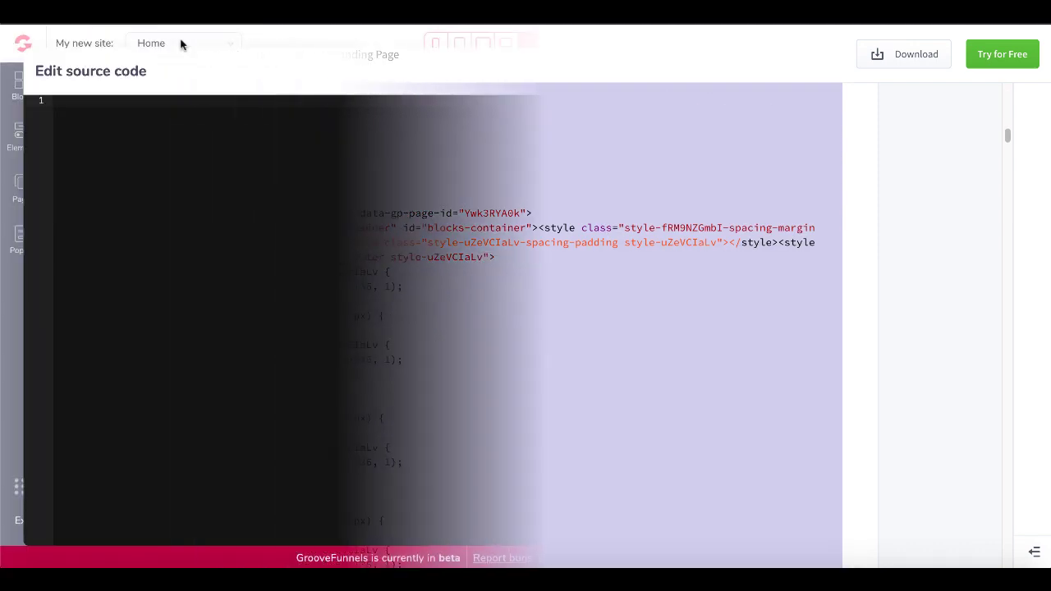
# - Paste the Consulting.com HTML into the empty source editor and save it
pyautogui.rightClick(87, 109)
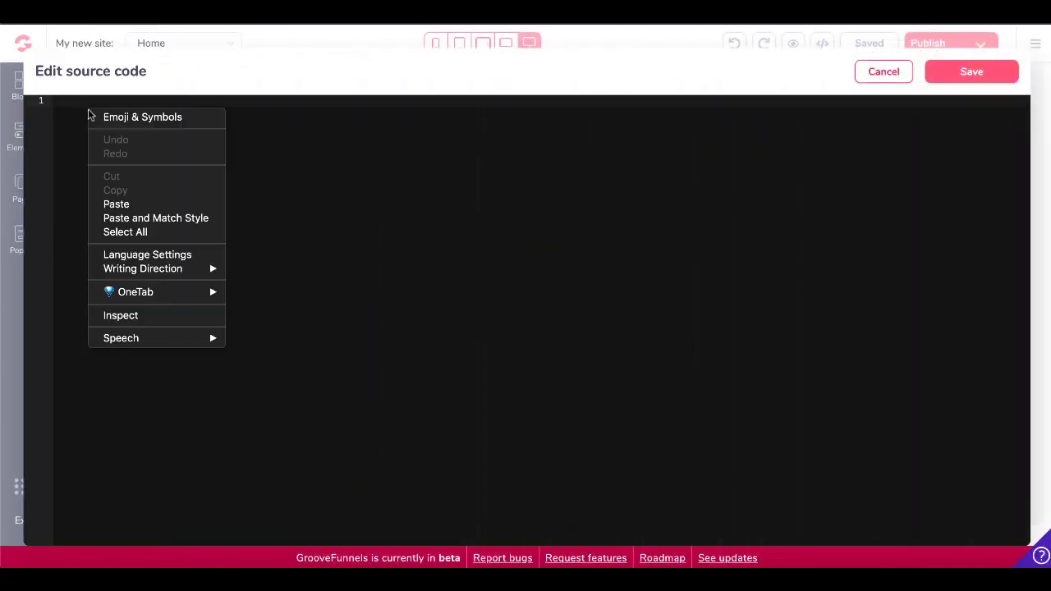
pyautogui.click(124, 203)
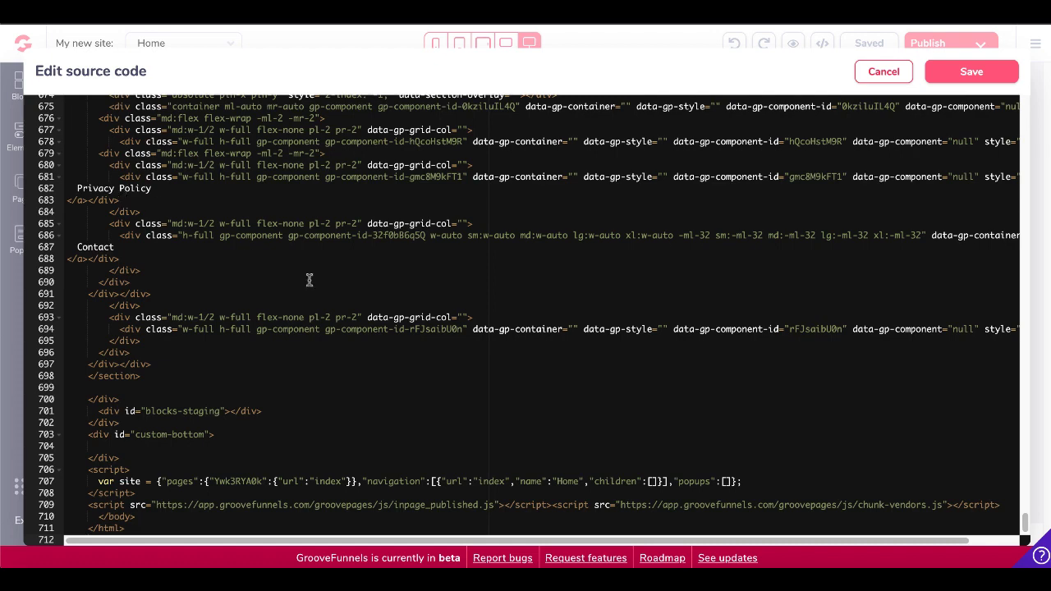
pyautogui.moveTo(128, 528); pyautogui.dragTo(89, 528)
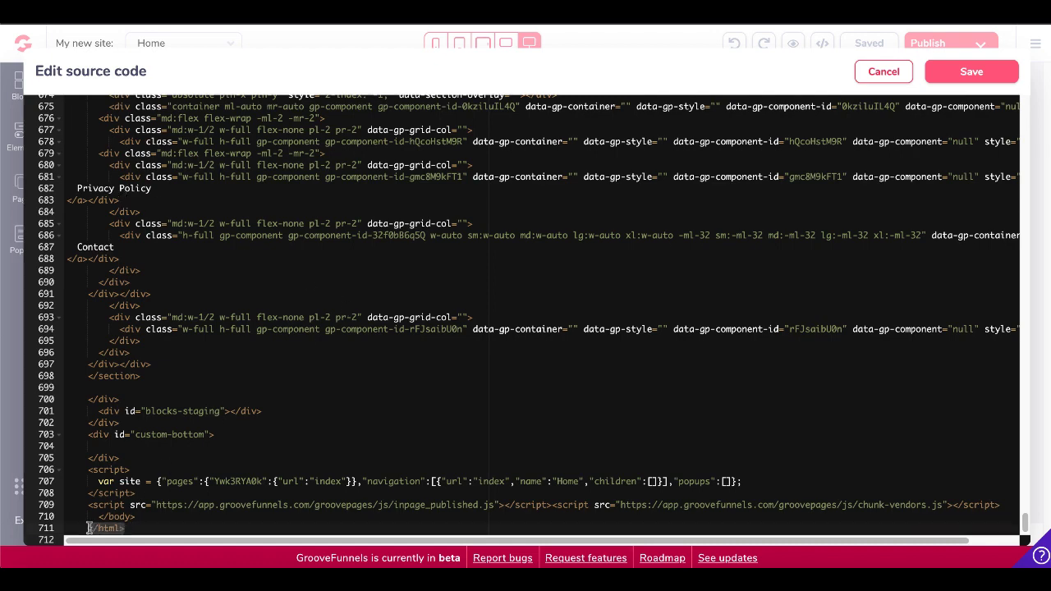
pyautogui.click(152, 503)
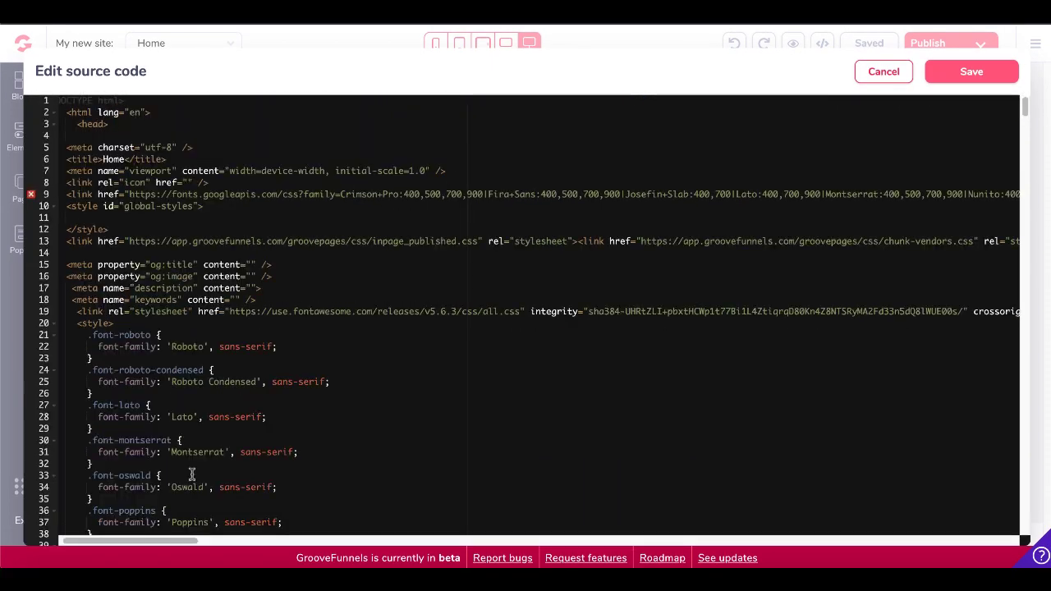
pyautogui.click(972, 72)
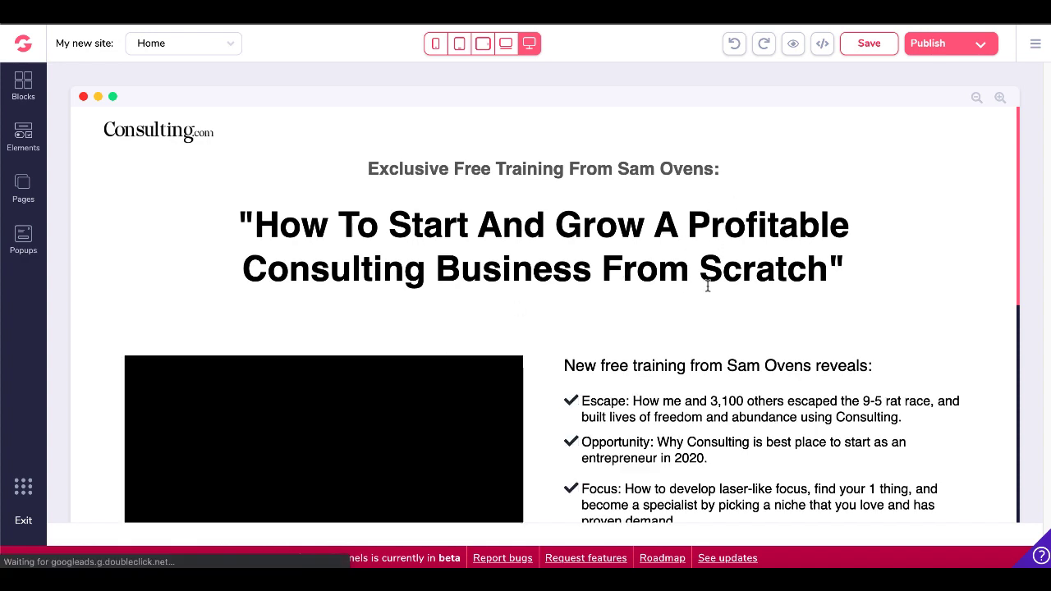
# - Scroll through the rebuilt page and bring up the Publish Settings panel
pyautogui.scroll(-6, 707, 285)
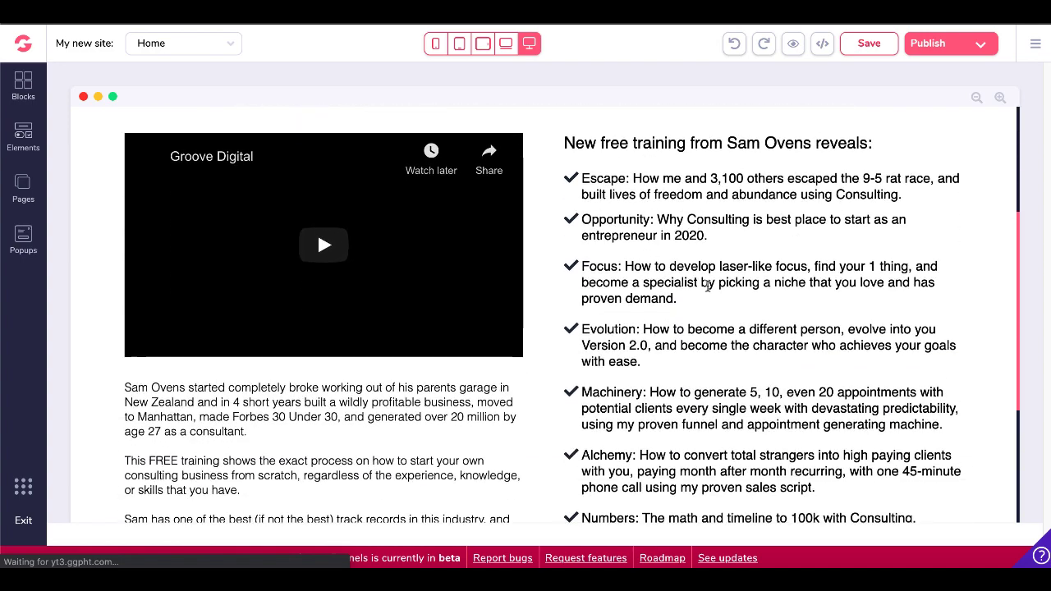
pyautogui.scroll(6, 707, 285)
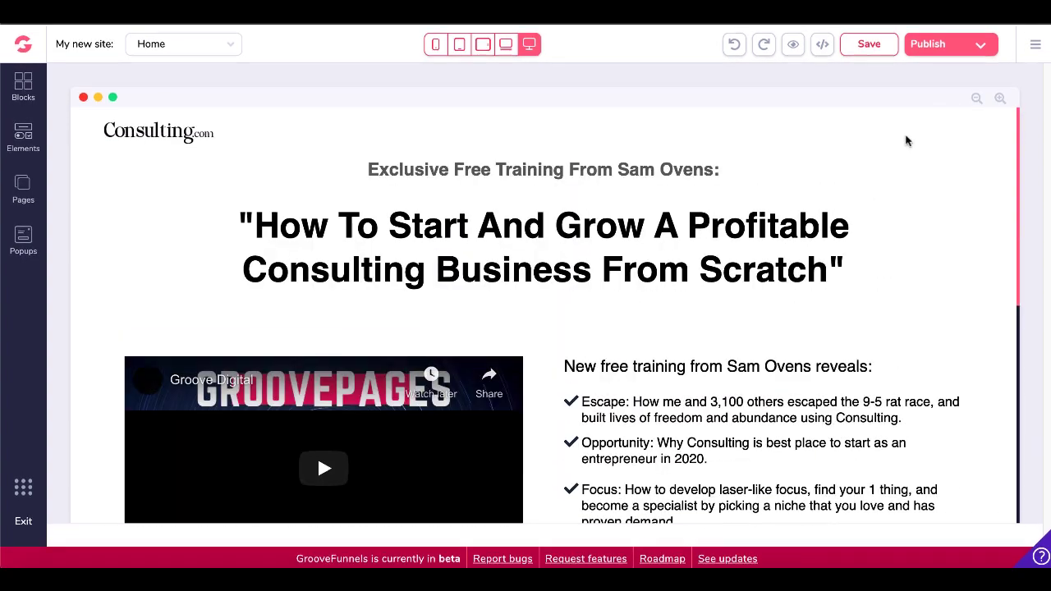
pyautogui.click(984, 47)
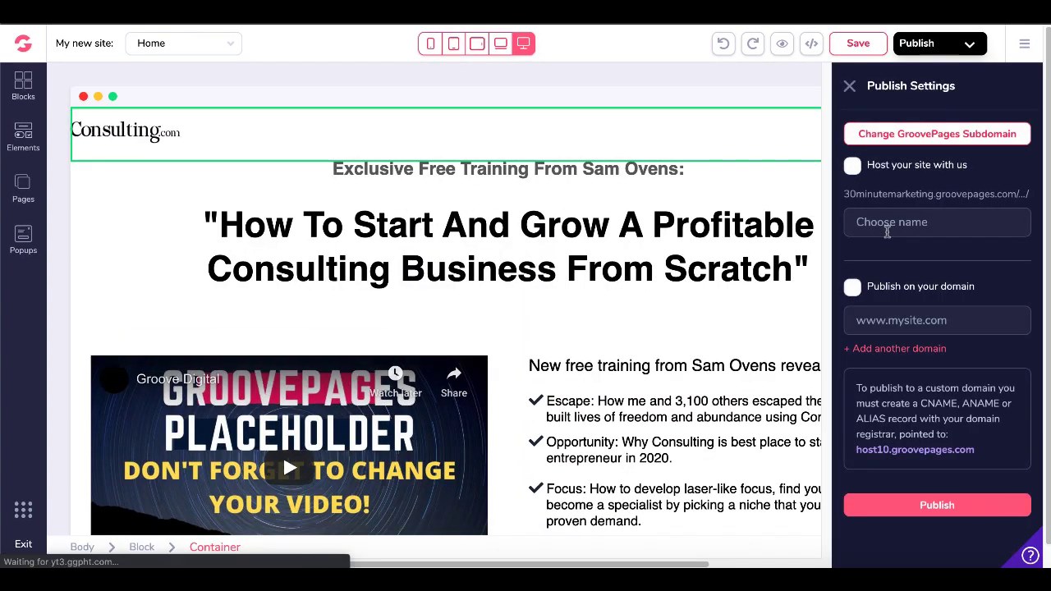
# - Publish the site on the GroovePages subdomain under the name 'htmltemplate'
pyautogui.click(904, 219)
pyautogui.write('htmltemplate')
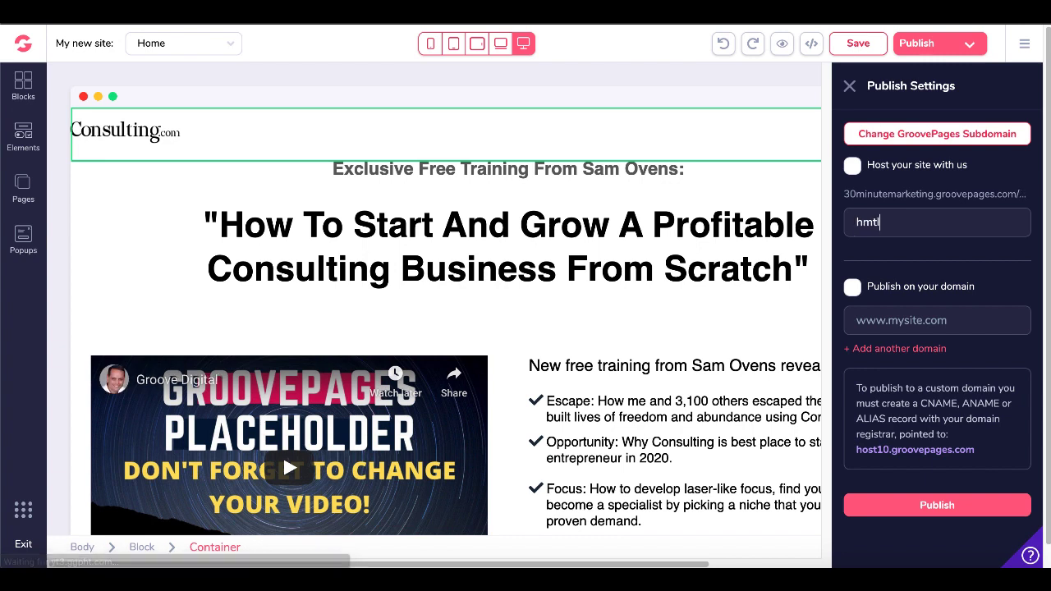
pyautogui.click(917, 497)
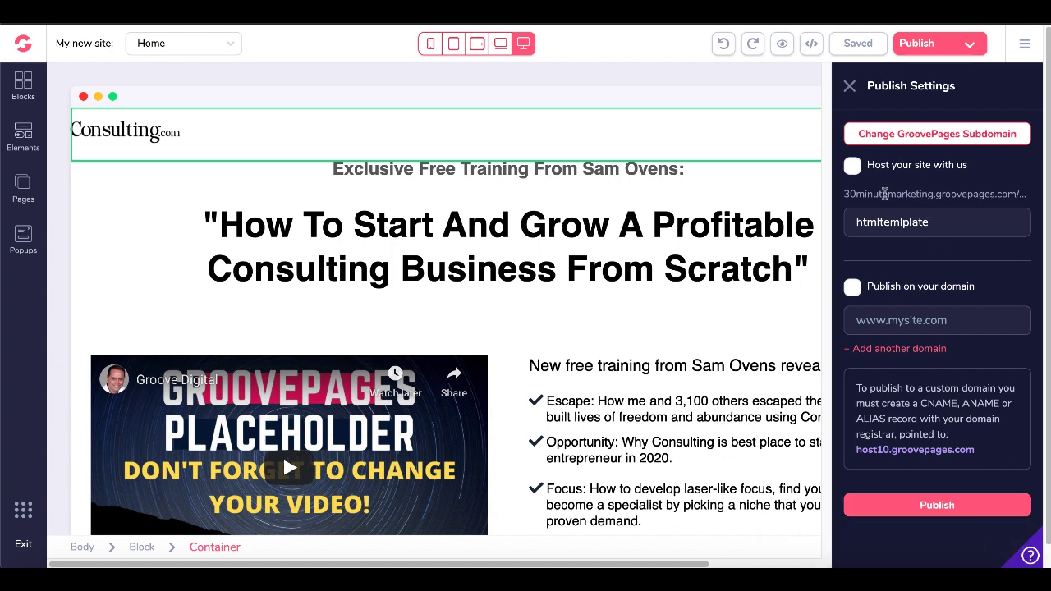
# - Turn on Host your site with us and view the live page in a new tab
pyautogui.rightClick(884, 193)
pyautogui.click(853, 165)
pyautogui.rightClick(883, 195)
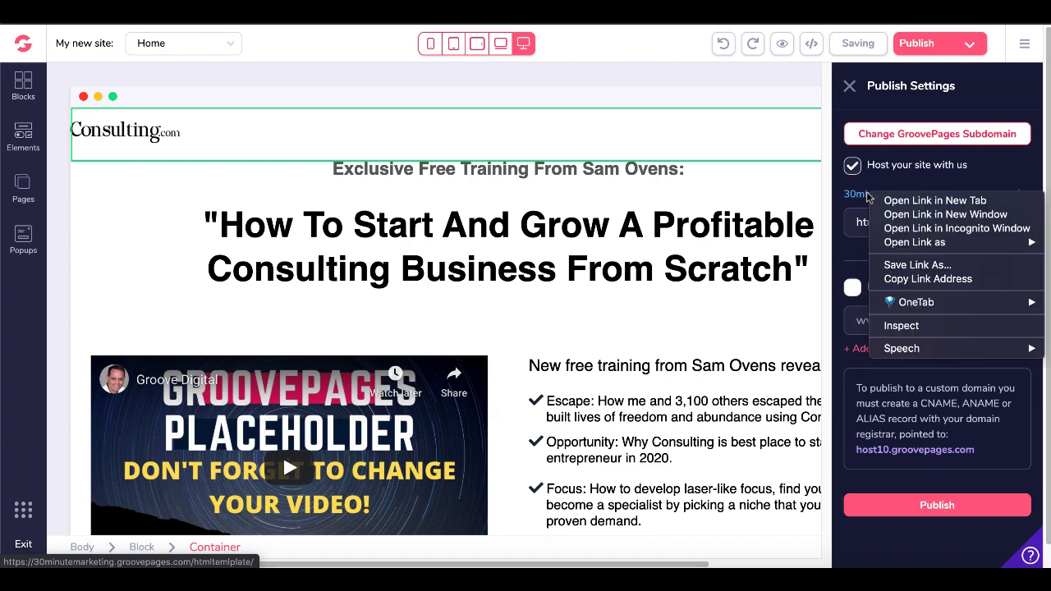
pyautogui.click(893, 201)
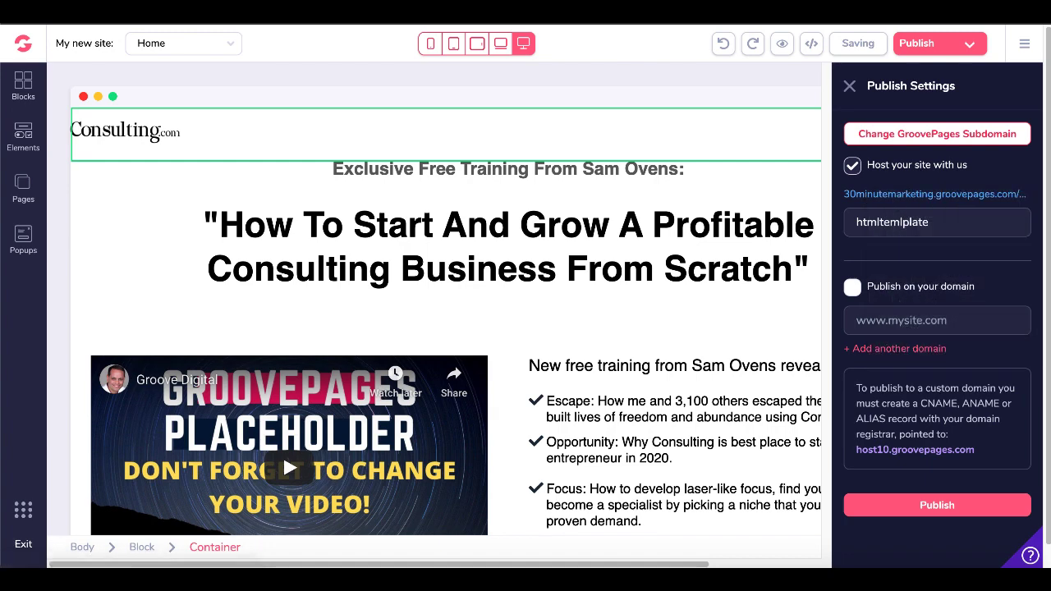
pyautogui.hotkey('ctrl', 'Tab')
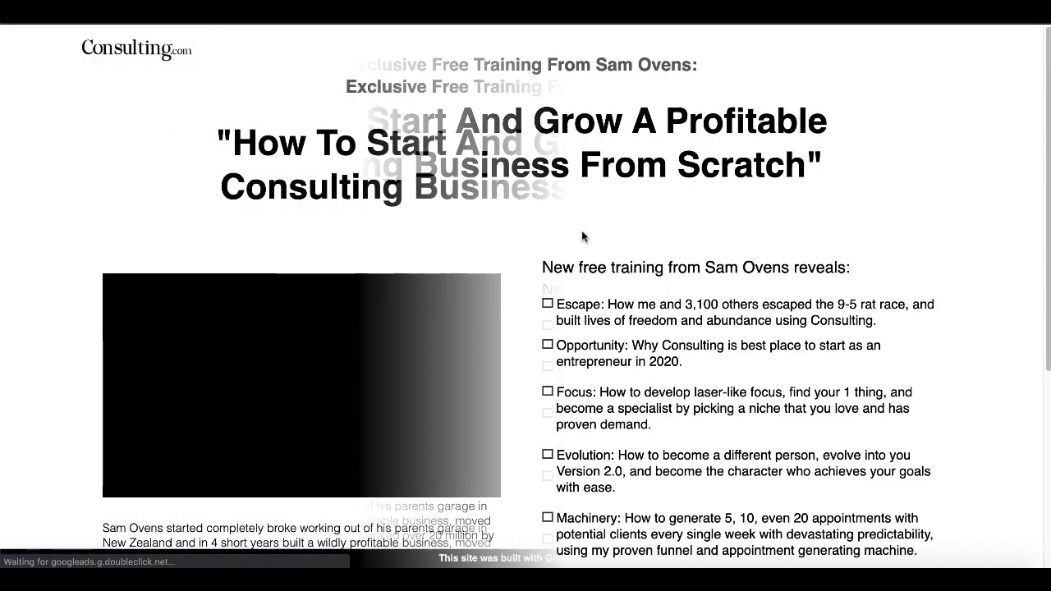
# - Scroll the live published Consulting.com page down and back up to check it
pyautogui.scroll(-4, 637, 300)
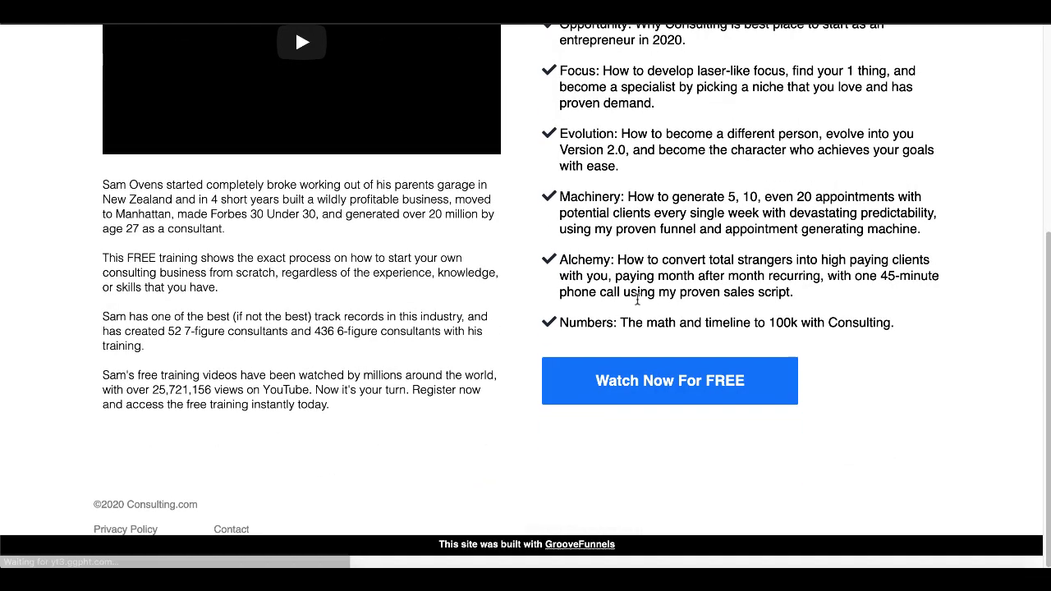
pyautogui.scroll(3, 637, 300)
pyautogui.scroll(2, 637, 300)
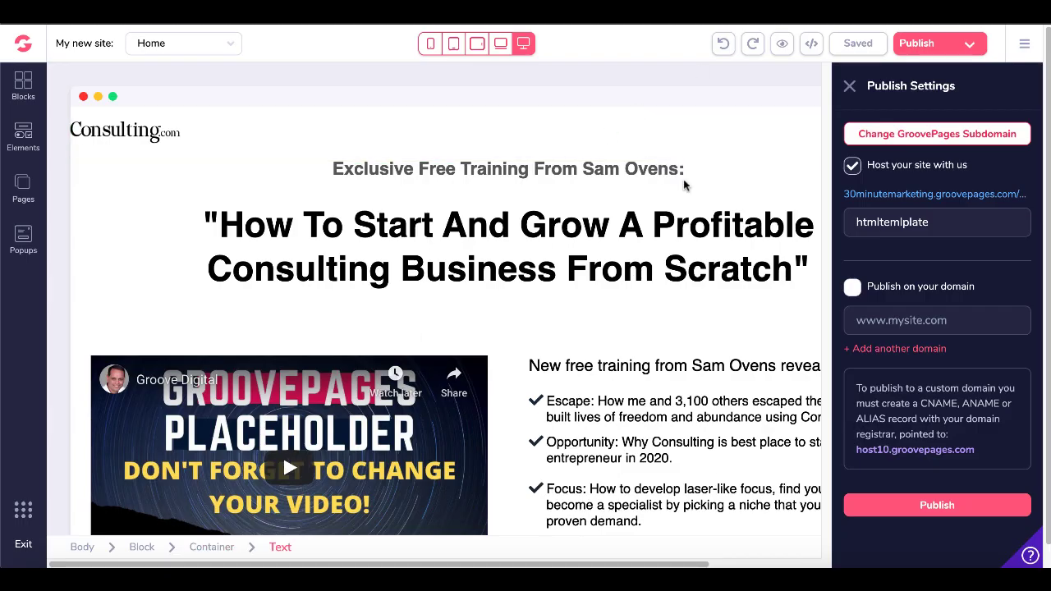
pyautogui.click(683, 183)
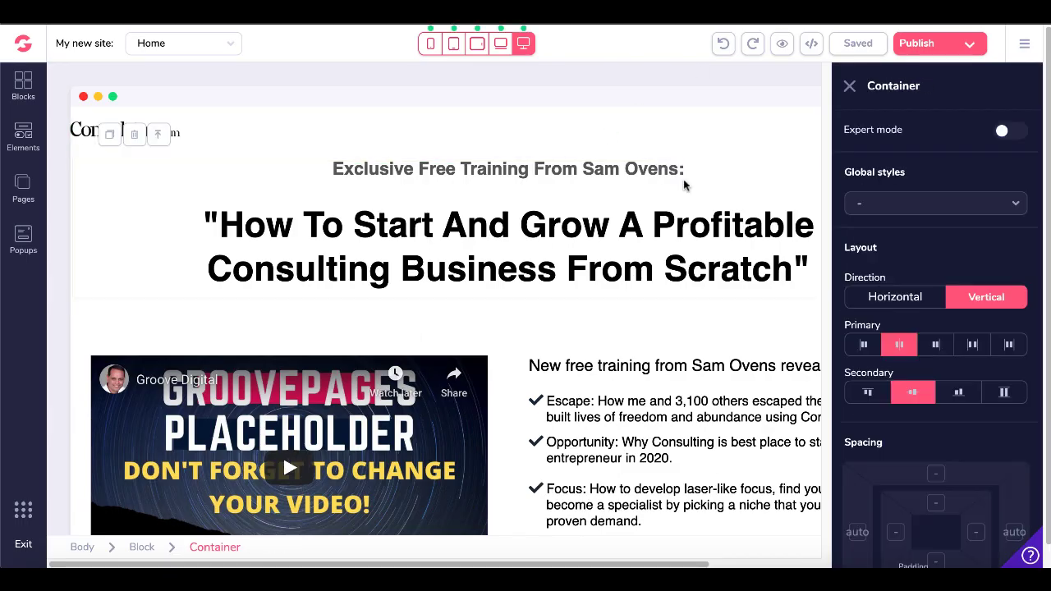
pyautogui.click(672, 170)
pyautogui.click(618, 213)
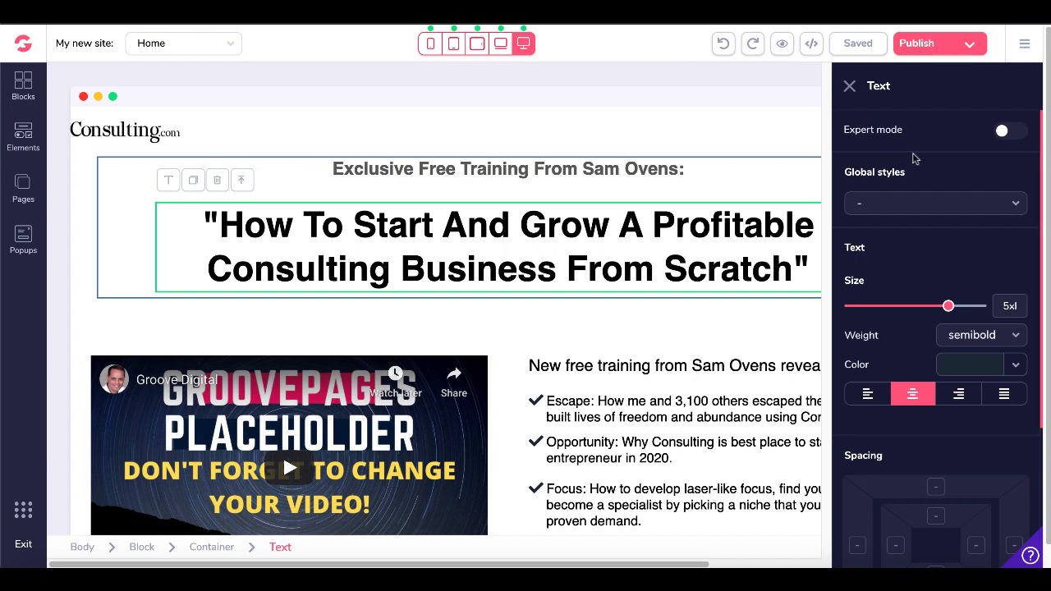
pyautogui.click(610, 167)
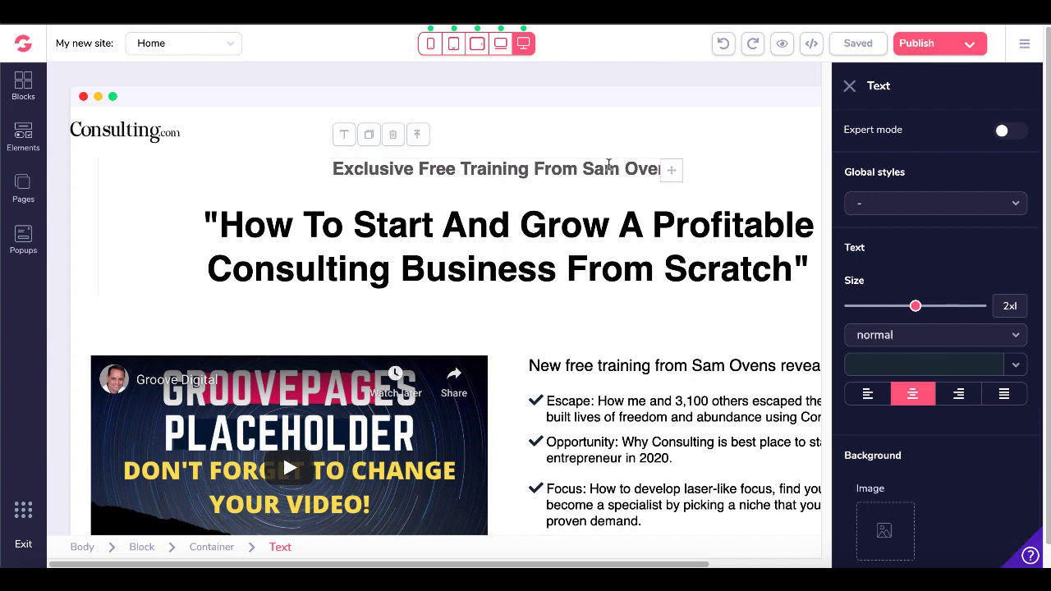
pyautogui.click(435, 405)
pyautogui.click(640, 404)
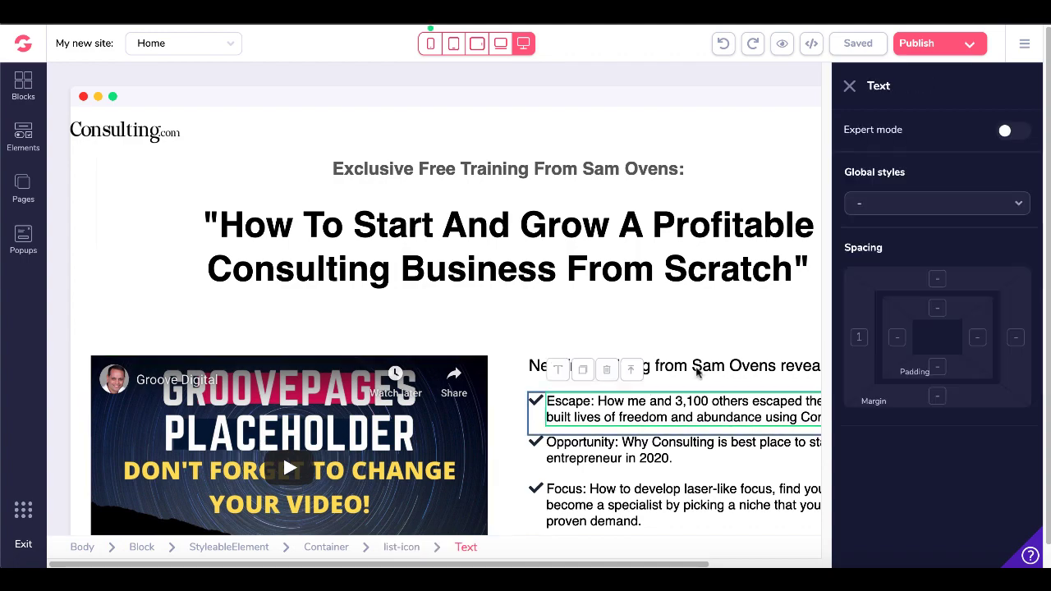
pyautogui.scroll(-10, 657, 410)
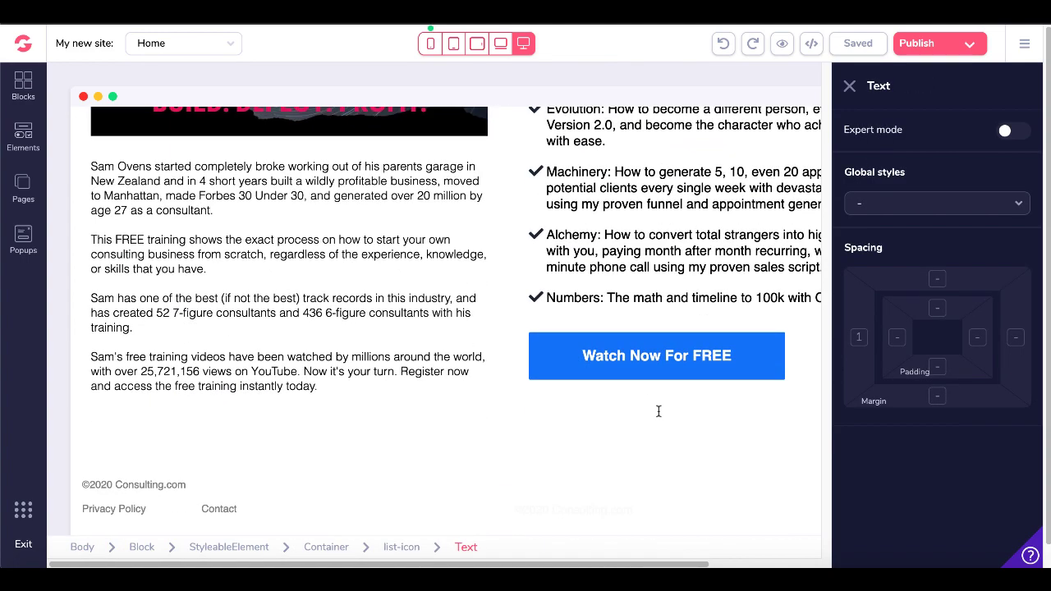
pyautogui.click(403, 552)
pyautogui.click(333, 549)
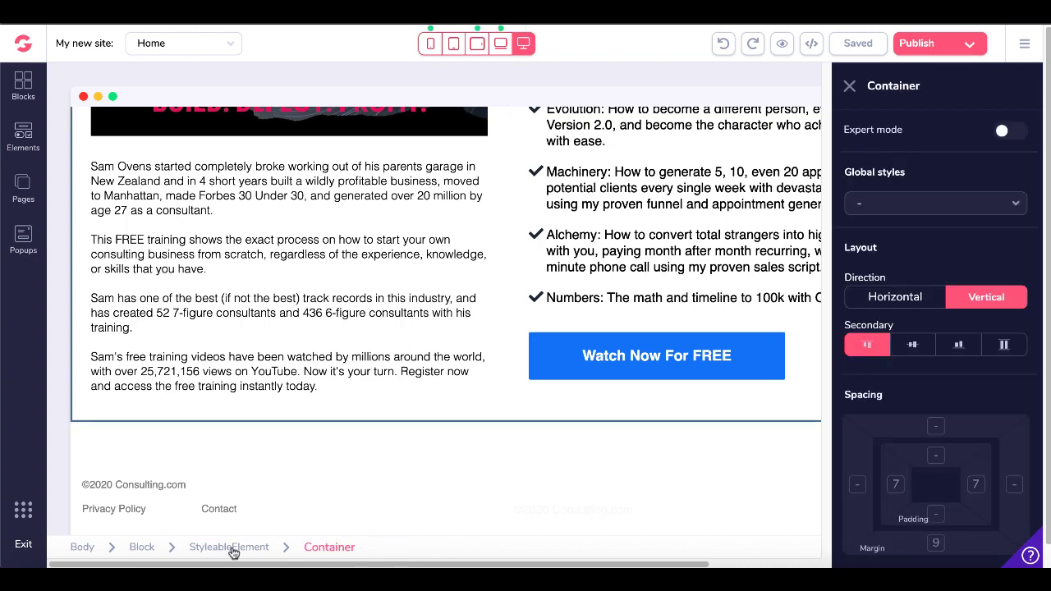
pyautogui.click(234, 551)
pyautogui.click(144, 548)
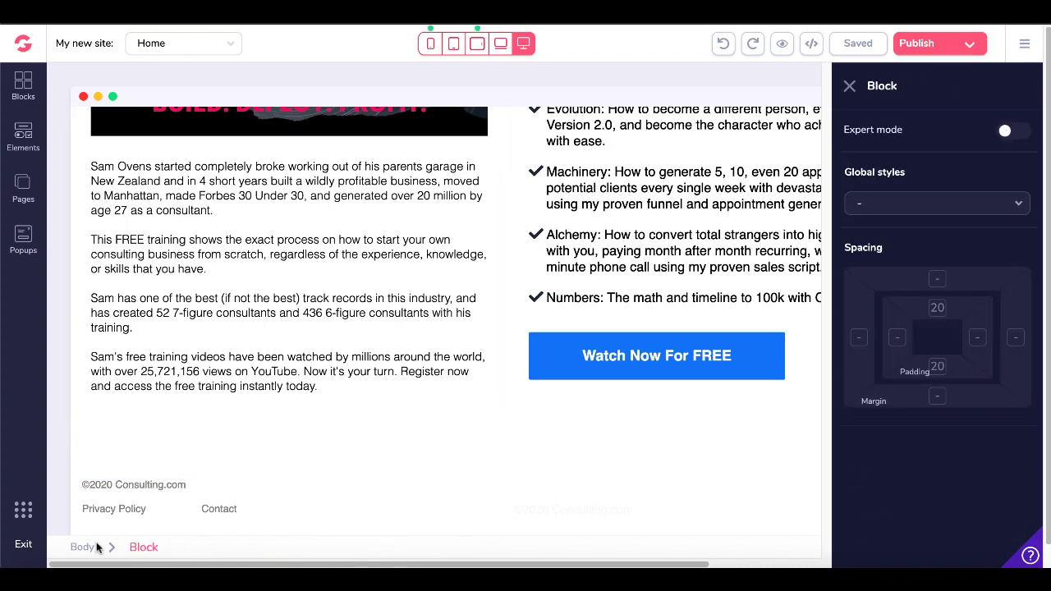
pyautogui.scroll(10, 402, 394)
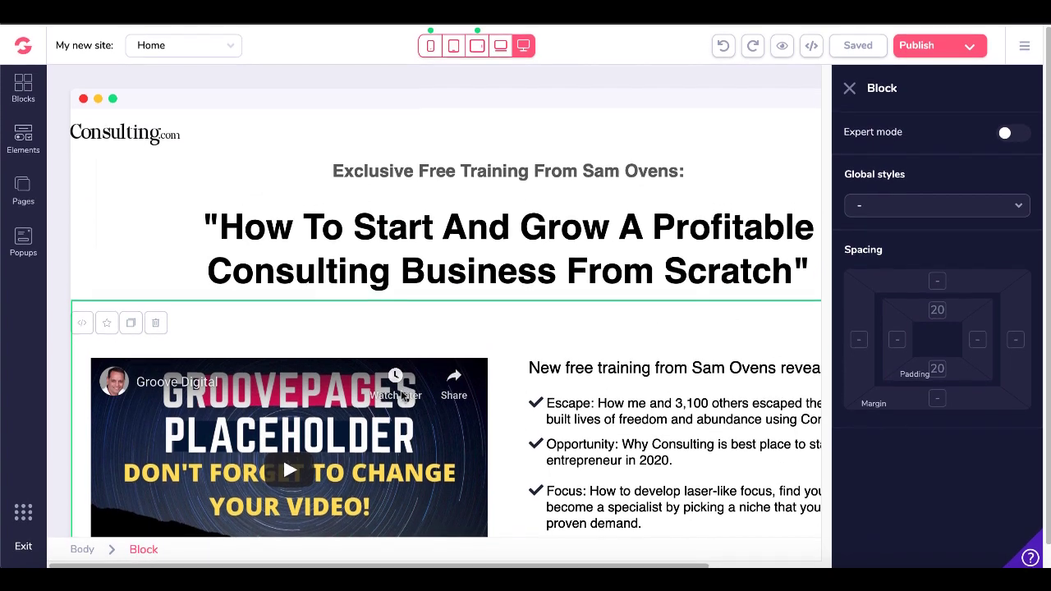
pyautogui.click(852, 87)
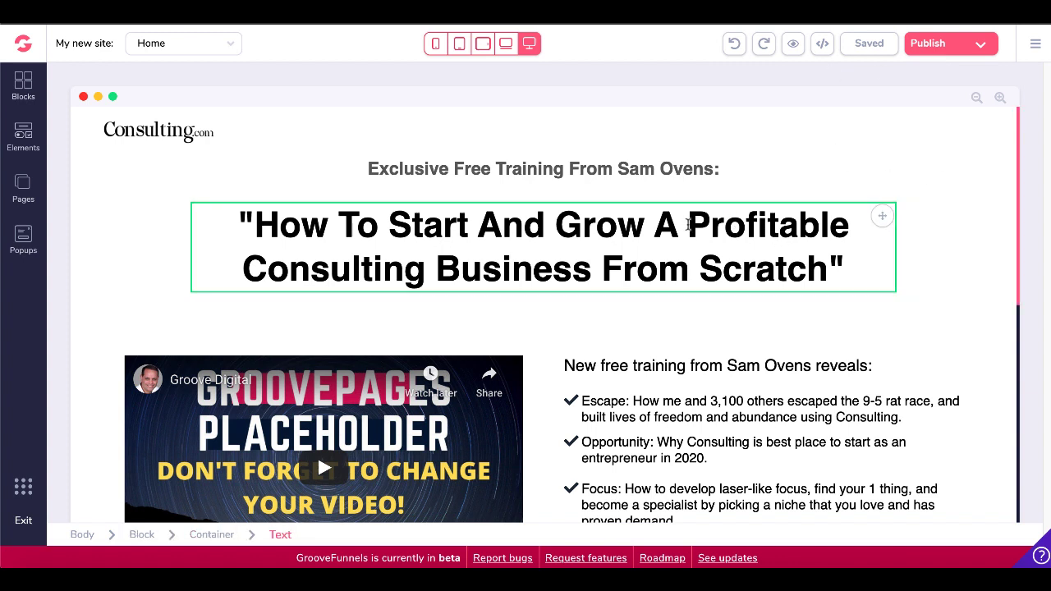
pyautogui.click(175, 134)
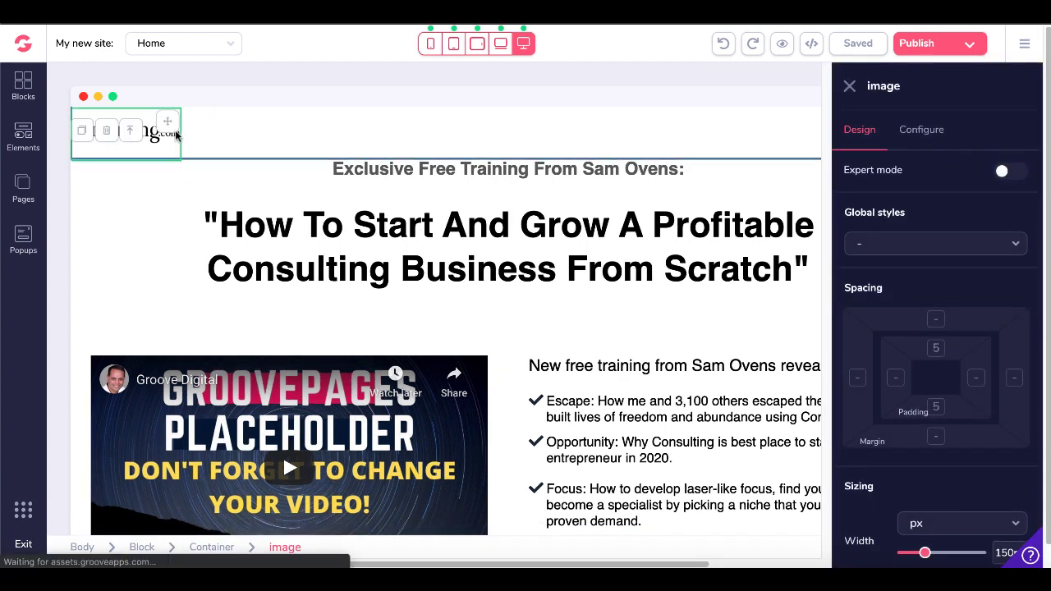
pyautogui.click(276, 174)
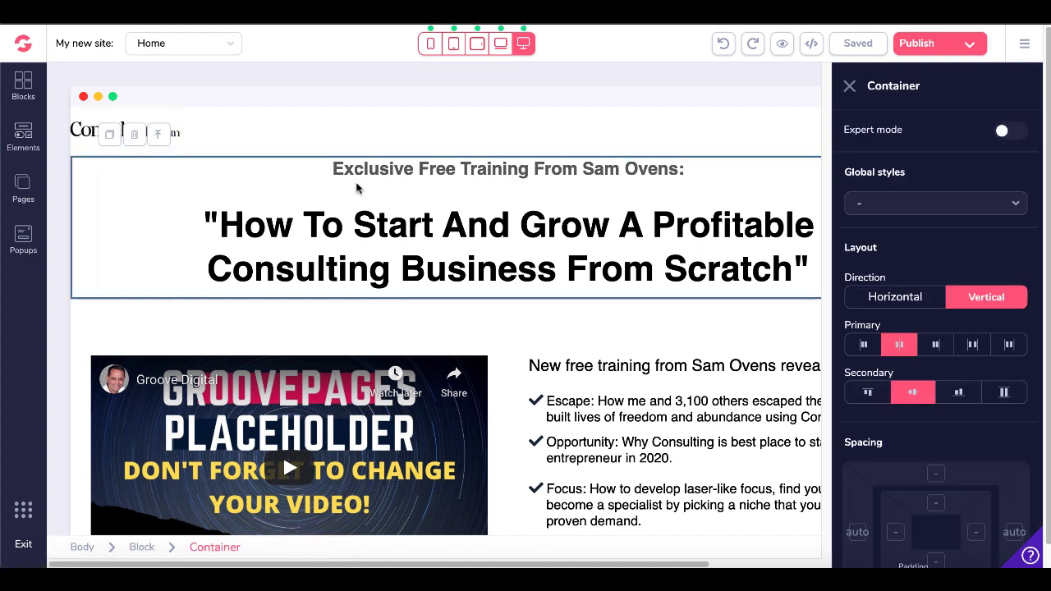
pyautogui.click(849, 87)
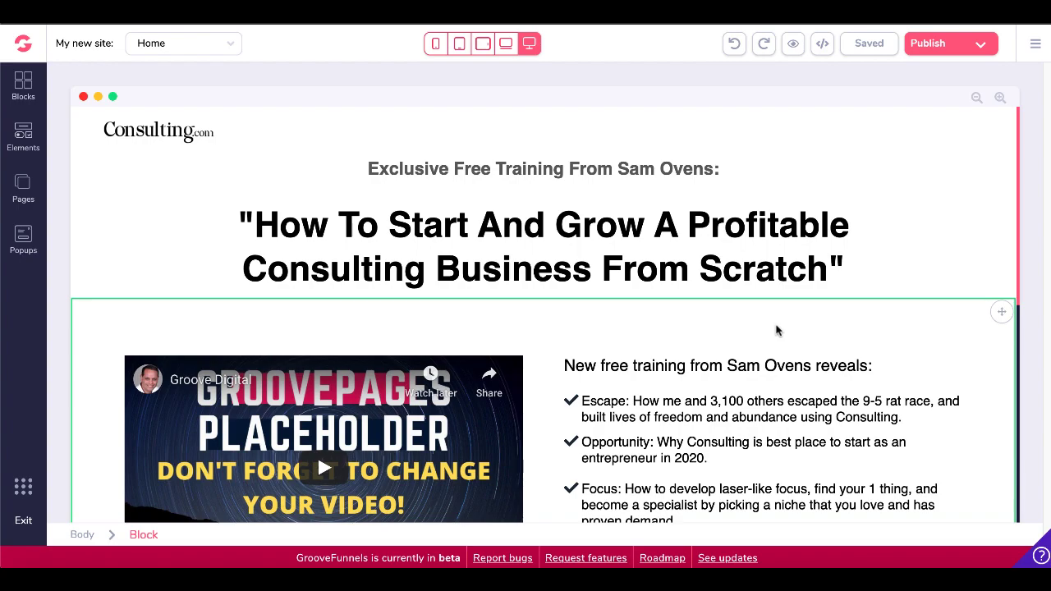
pyautogui.scroll(-4, 776, 330)
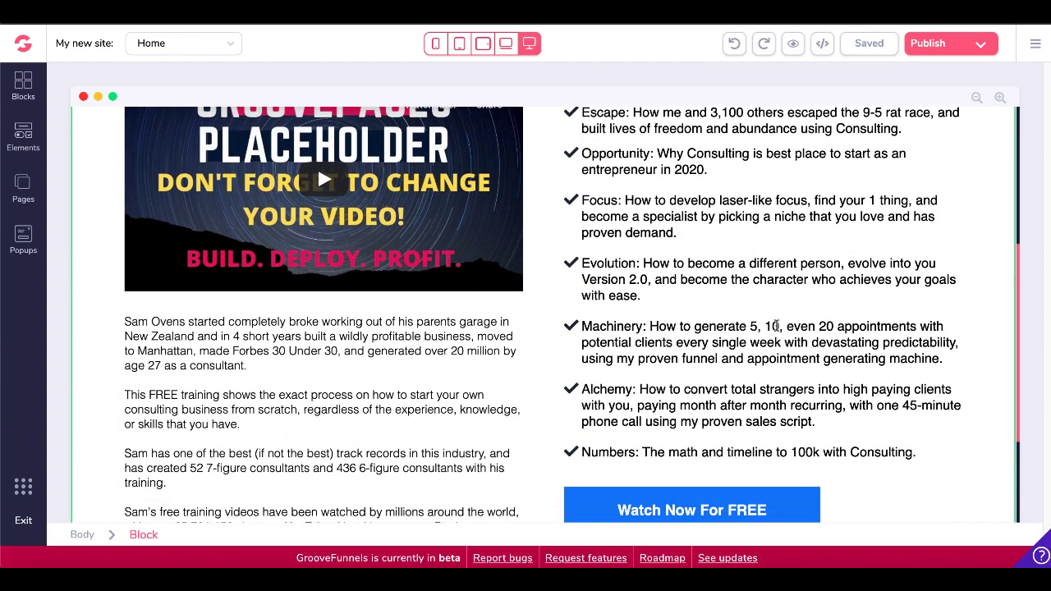
pyautogui.scroll(4, 777, 330)
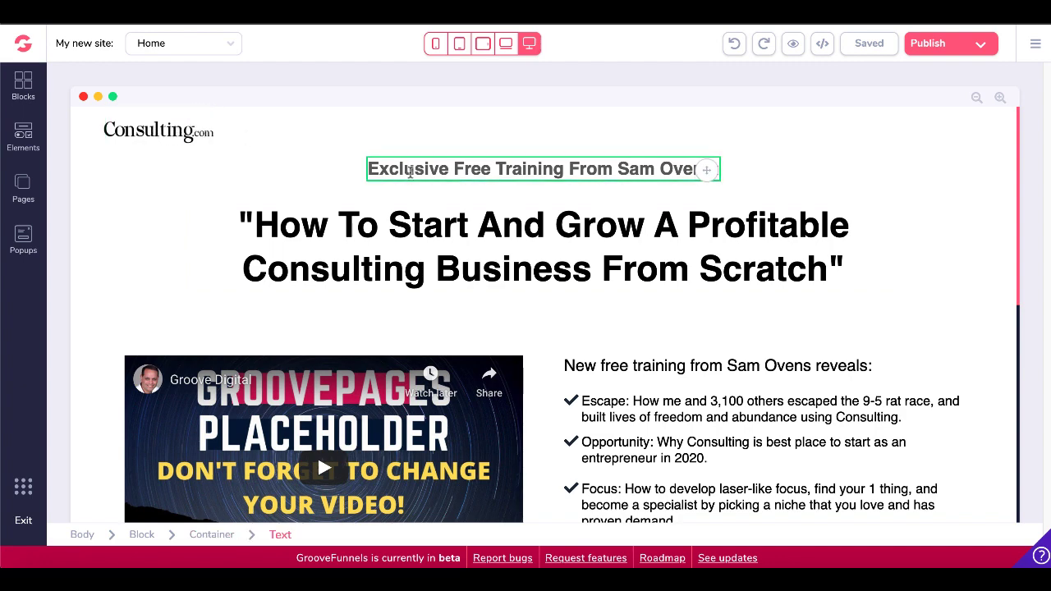
# - Replace the Exclusive Free Training line with 'NEW HEADLINE' and commit the change
pyautogui.click(409, 170)
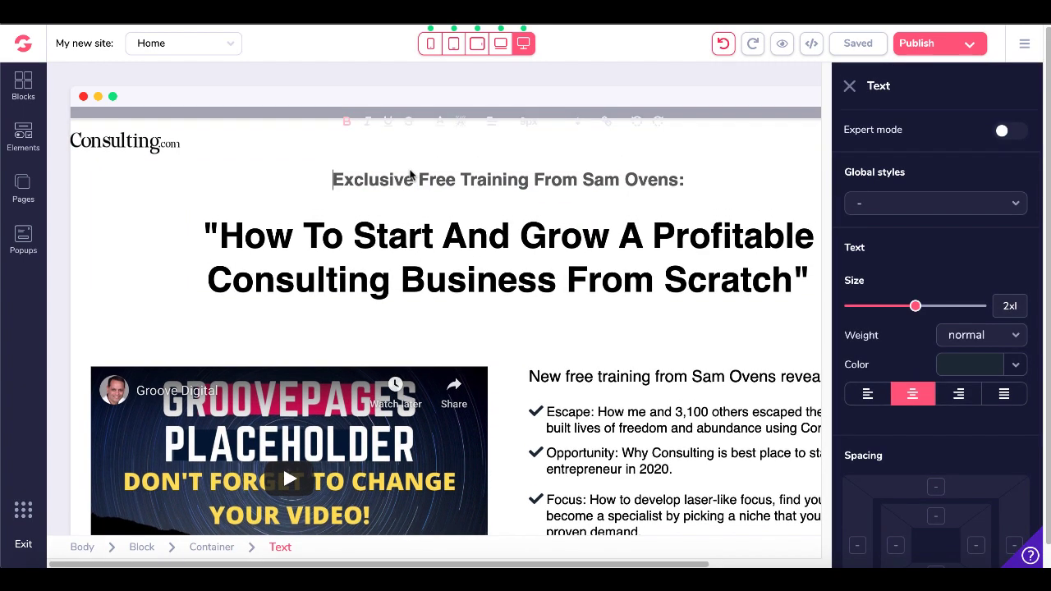
pyautogui.click(411, 173)
pyautogui.write('NE')
pyautogui.click(320, 198)
pyautogui.moveTo(320, 198); pyautogui.dragTo(696, 198)
pyautogui.write('NEW HEADLI')
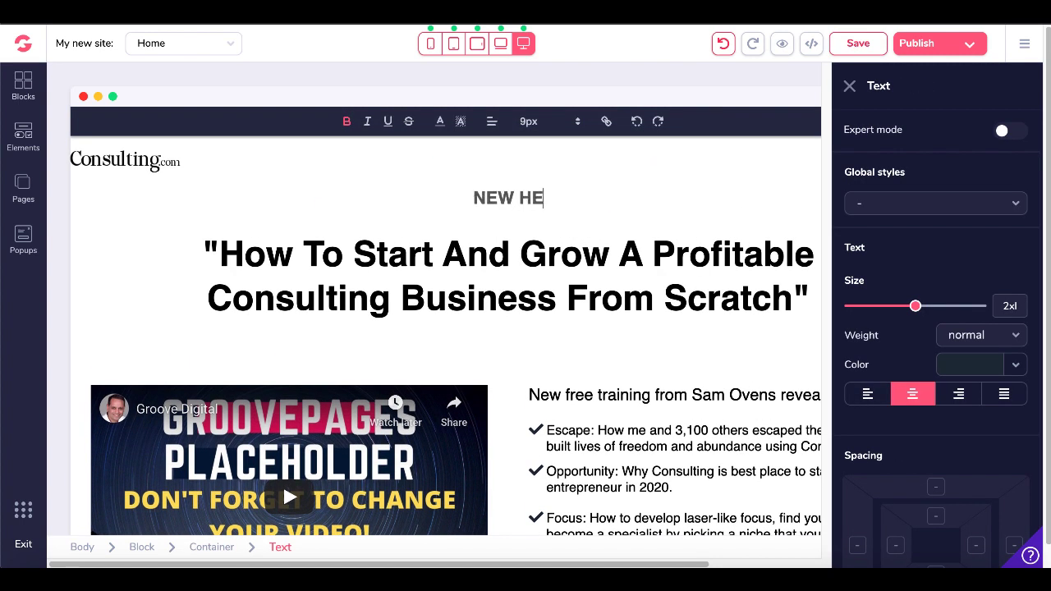
pyautogui.write('NE')
pyautogui.press('Escape')
pyautogui.click(860, 50)
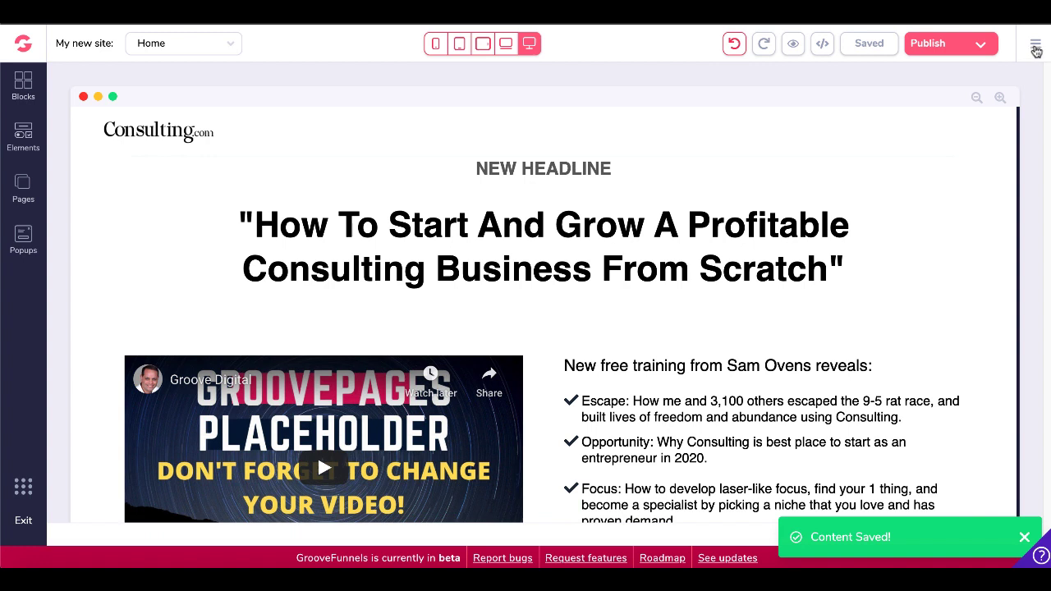
pyautogui.click(1035, 47)
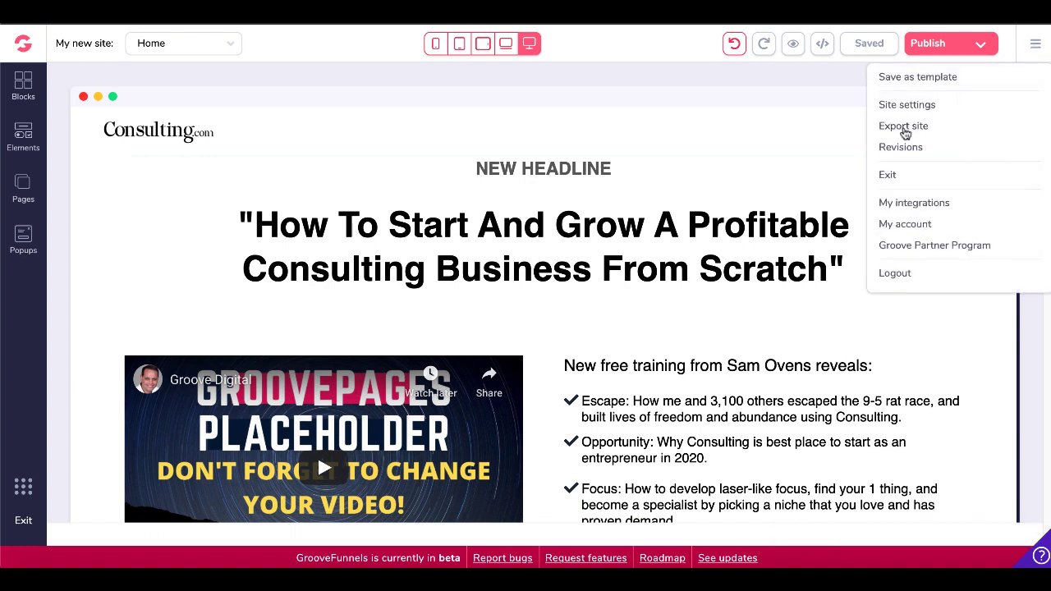
# - Export the site as site.zip and show the downloaded archive in Finder
pyautogui.click(903, 131)
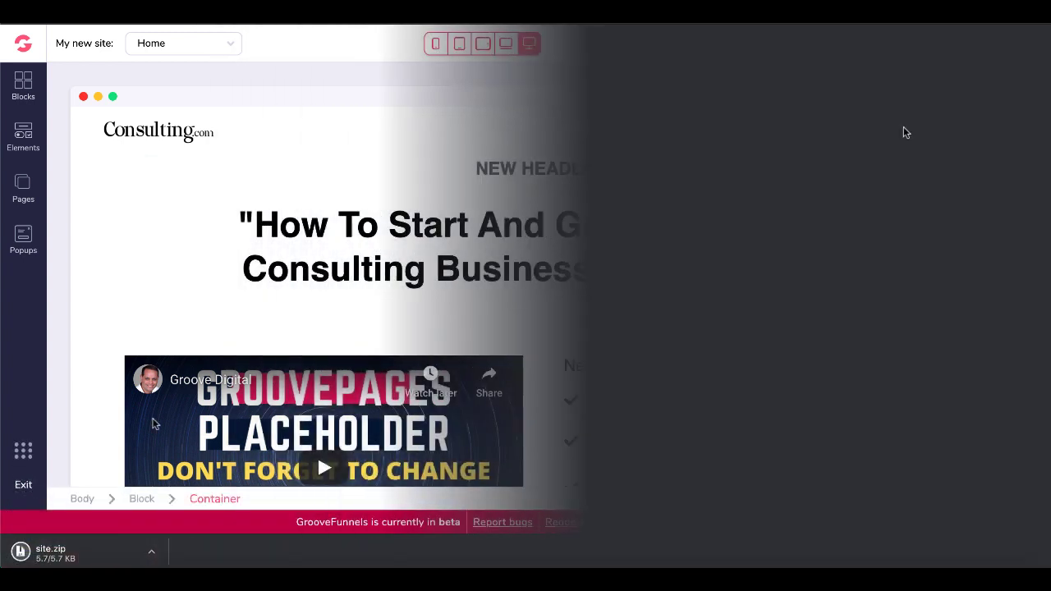
pyautogui.click(151, 554)
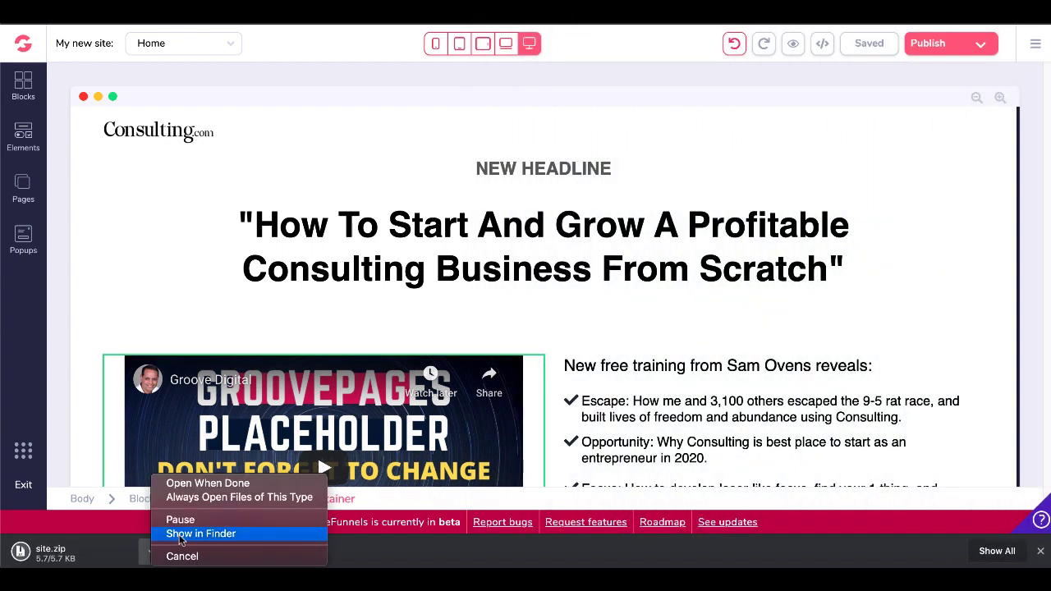
pyautogui.click(177, 534)
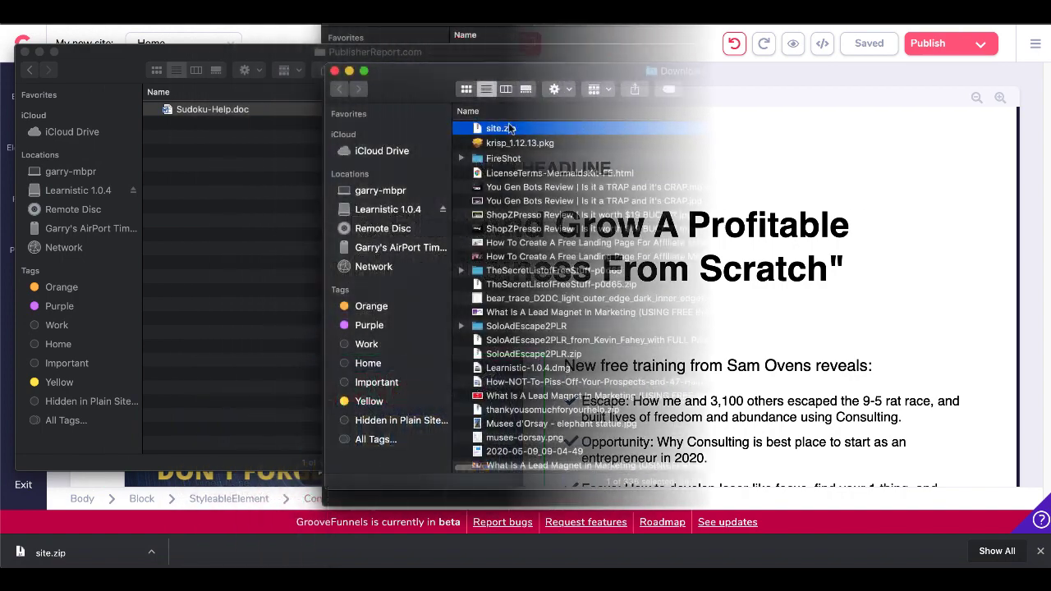
# - Expand site.zip in Downloads and open the extracted index.html with BBEdit
pyautogui.doubleClick(506, 131)
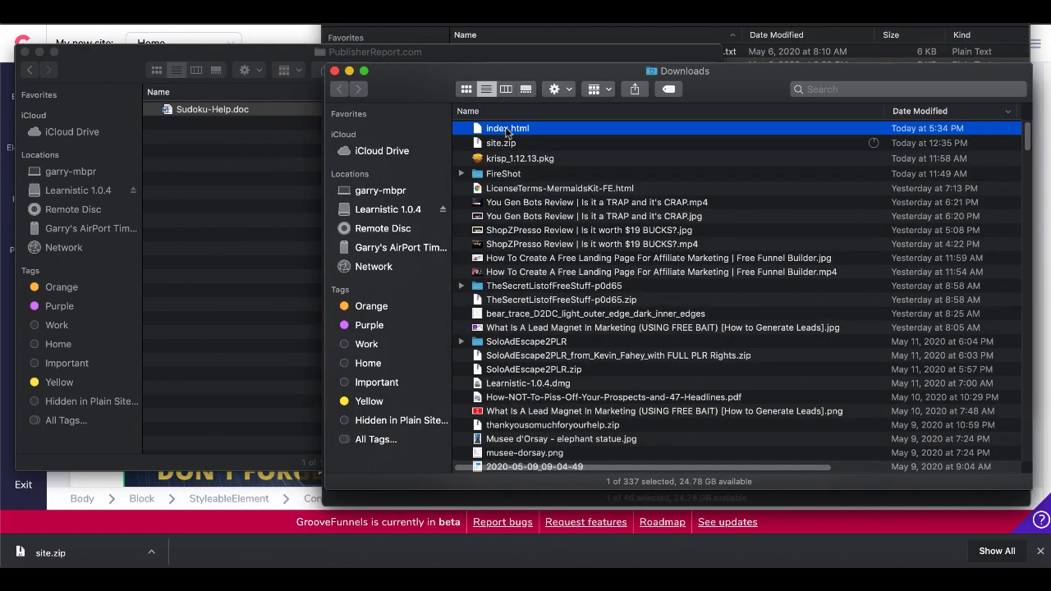
pyautogui.rightClick(507, 131)
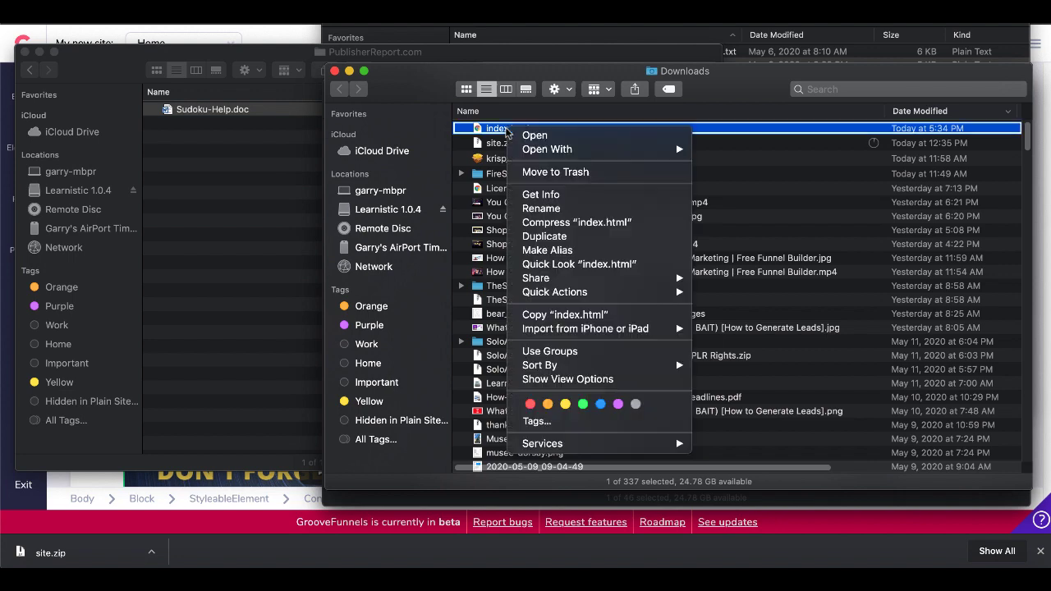
pyautogui.moveTo(632, 152)
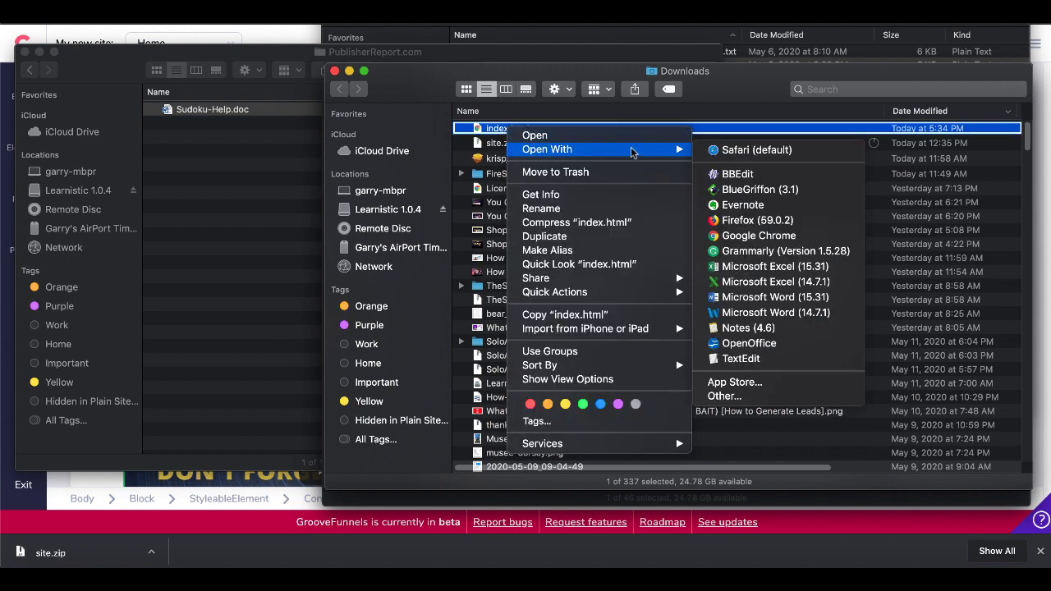
pyautogui.click(746, 173)
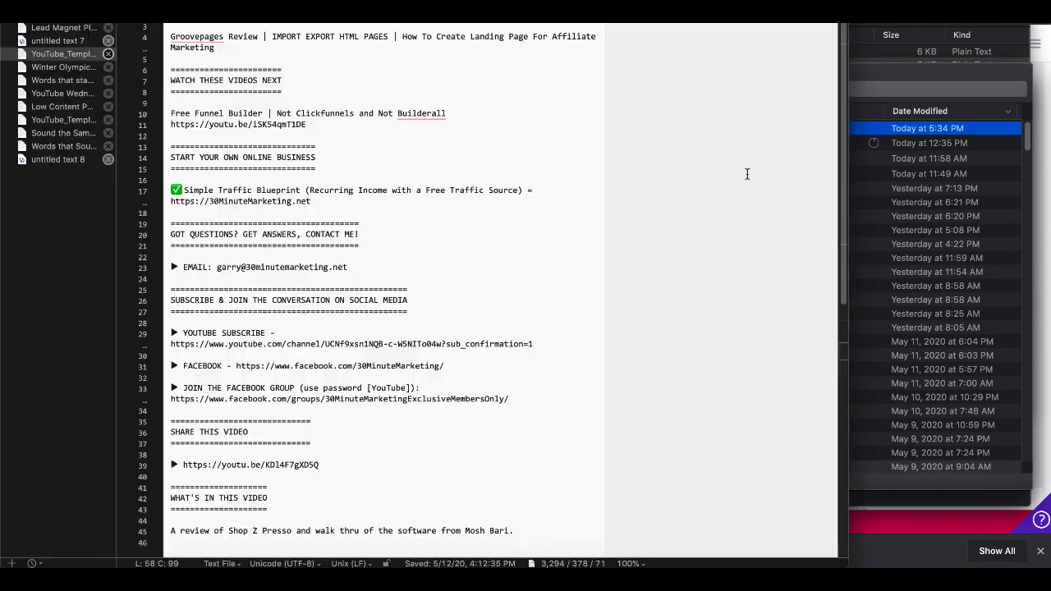
# - Read the index.html source in BBEdit and move its window higher on screen
pyautogui.scroll(-20, 265, 238)
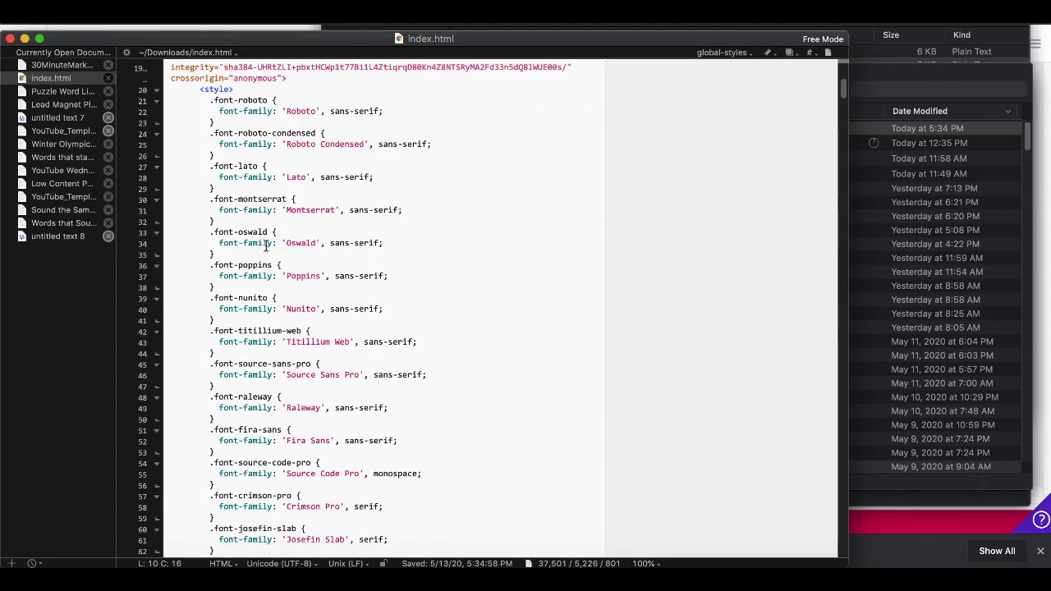
pyautogui.scroll(20, 265, 245)
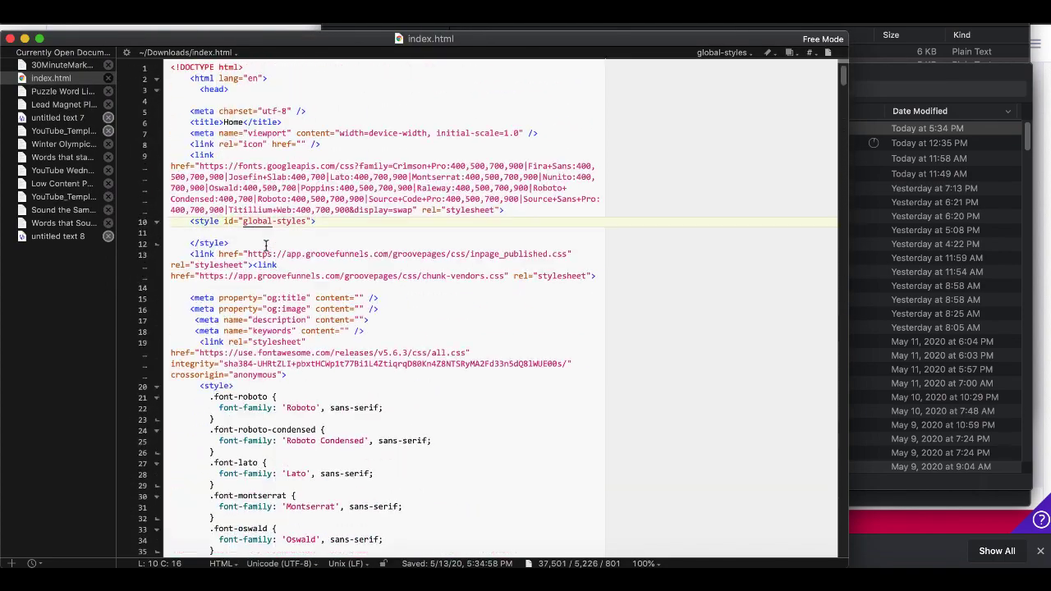
pyautogui.moveTo(206, 31); pyautogui.dragTo(207, 0)
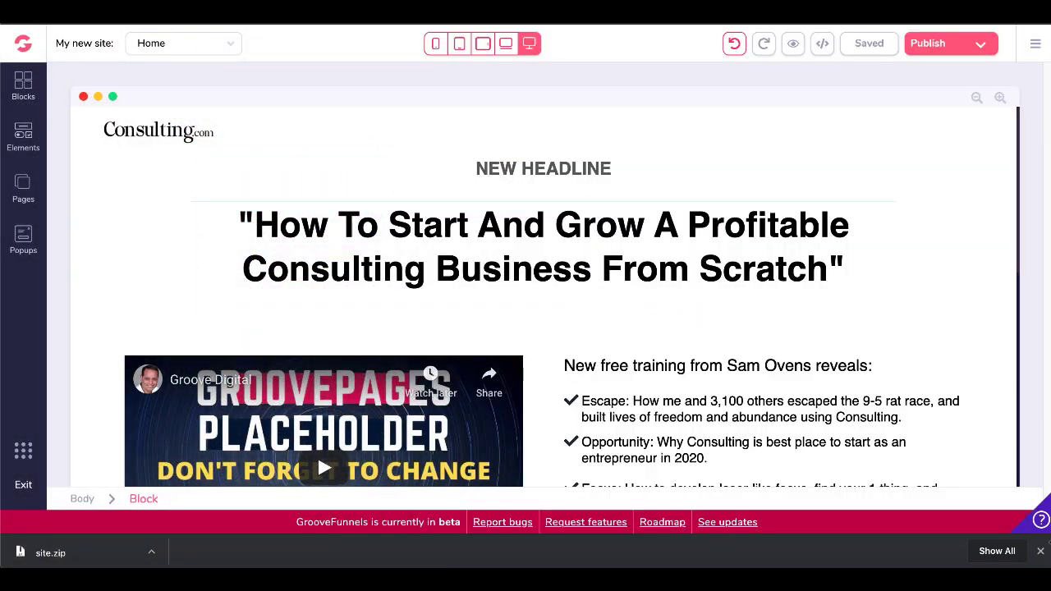
# - Close the site.zip download bar and select the main quoted headline on the Home page
pyautogui.click(1041, 551)
pyautogui.click(720, 280)
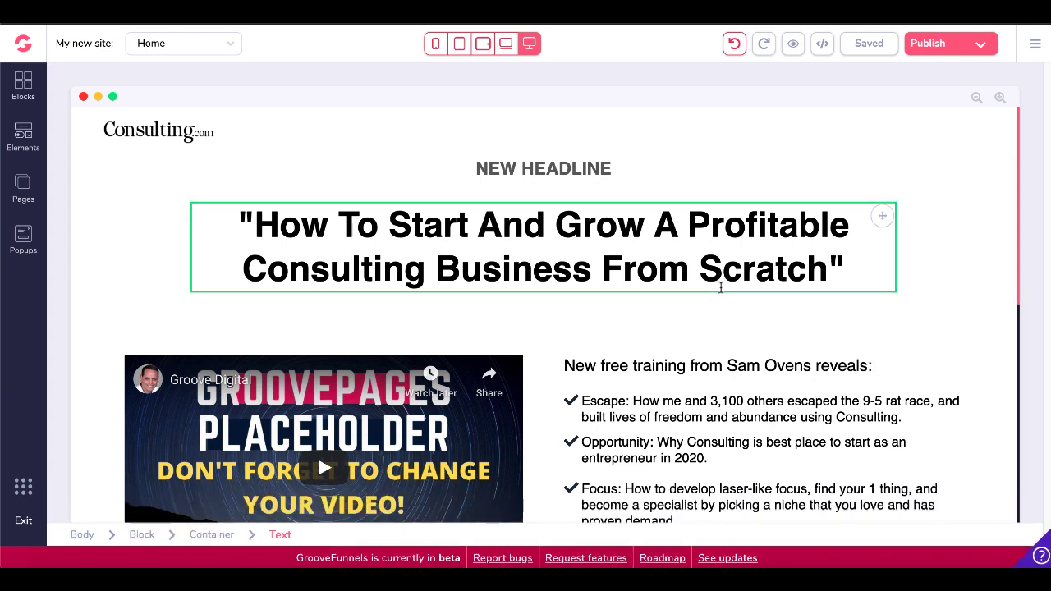